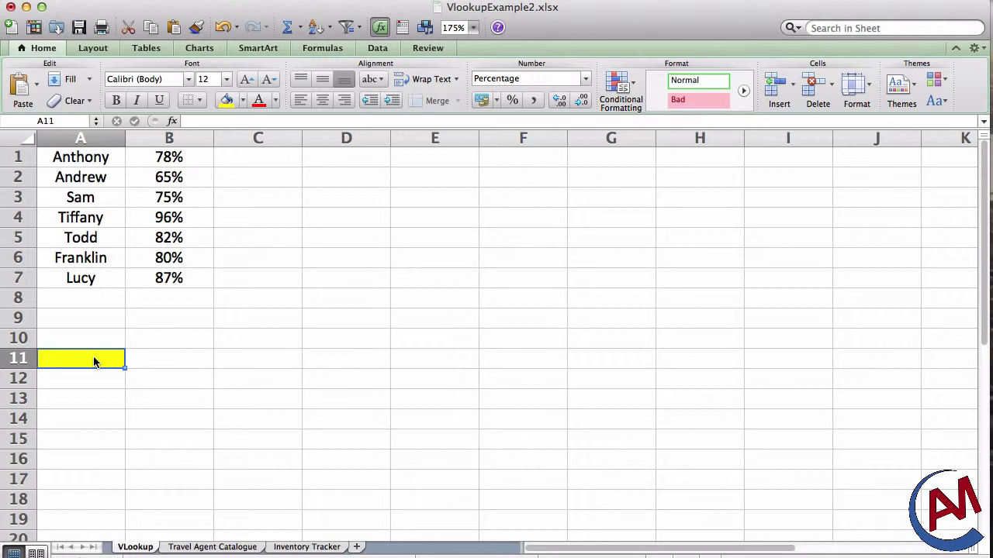
Enter a VLOOKUP formula in A11 that finds the name from A5 in A1:B7 and returns column 2 with range lookup false
{"action": "type", "text": "="}
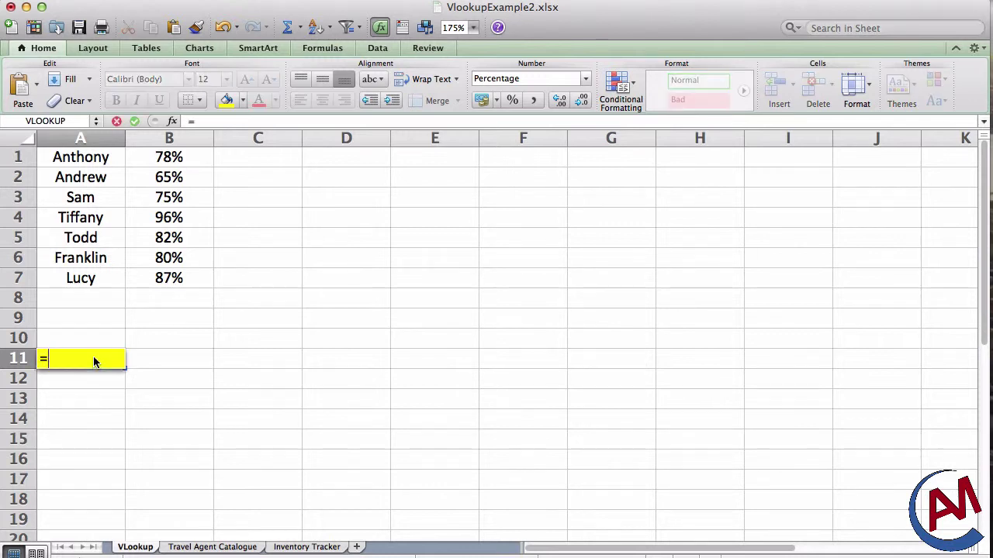
{"action": "type", "text": "vlookup("}
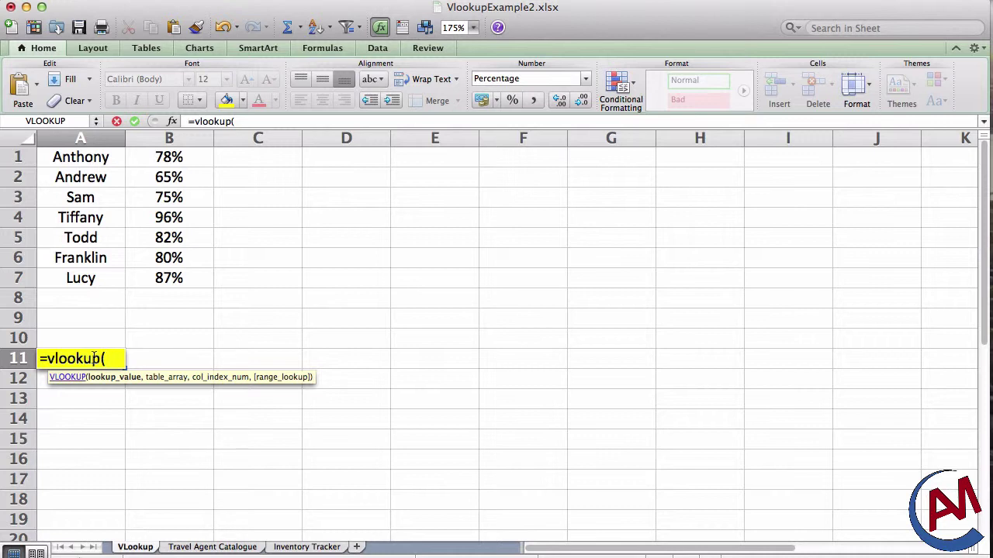
{"action": "type", "text": "\"Todd\","}
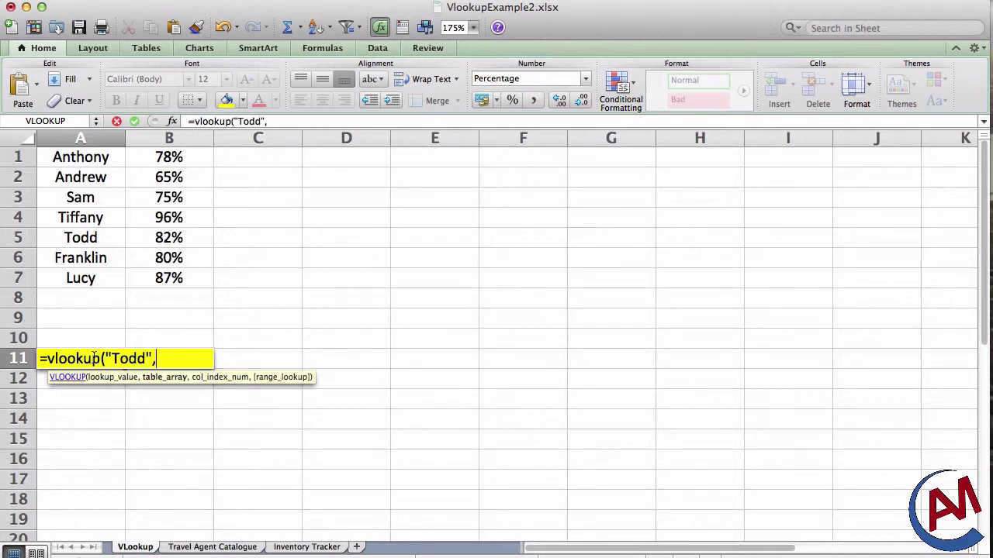
{"action": "left_click", "coordinate": [74, 171]}
{"action": "left_click_drag", "start_coordinate": [75, 159], "coordinate": [211, 271]}
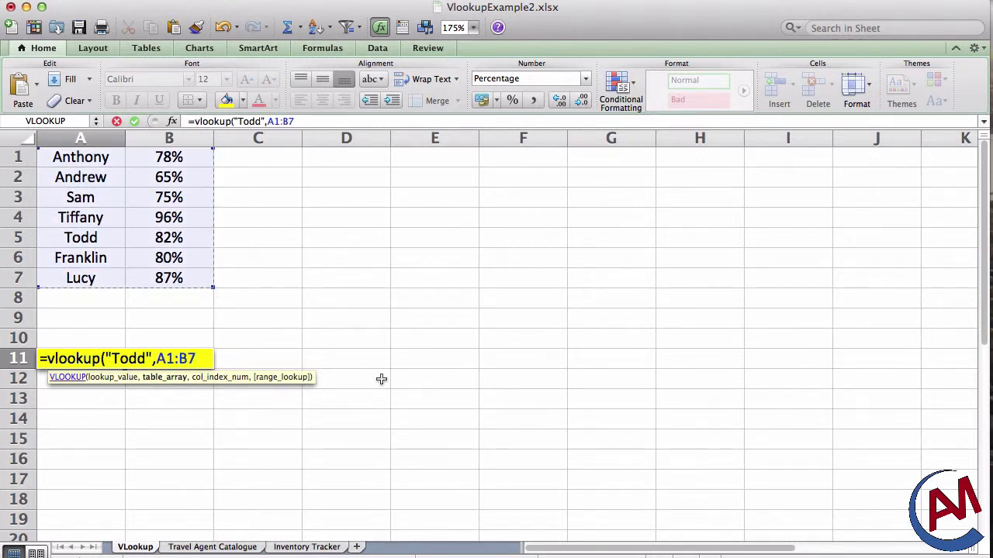
{"action": "type", "text": ","}
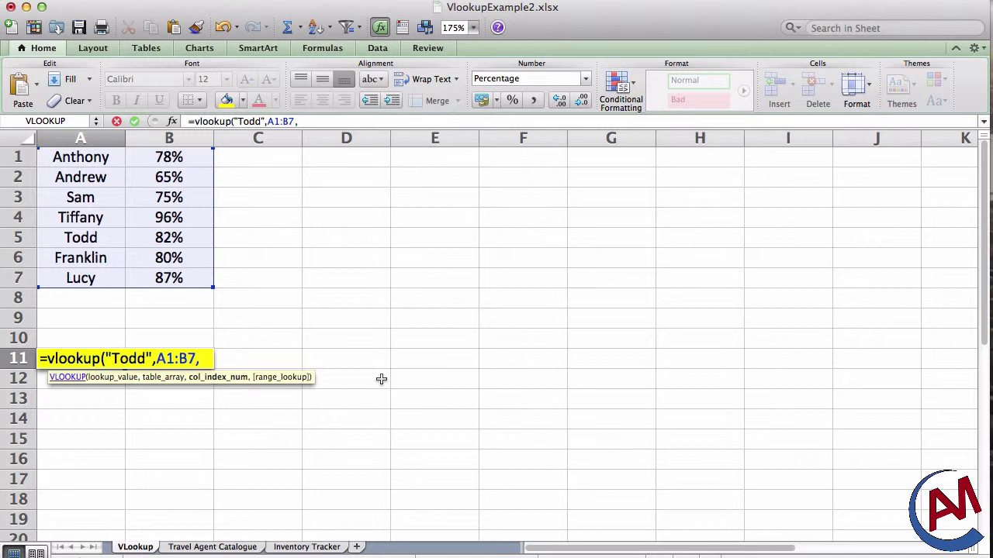
{"action": "type", "text": "2,"}
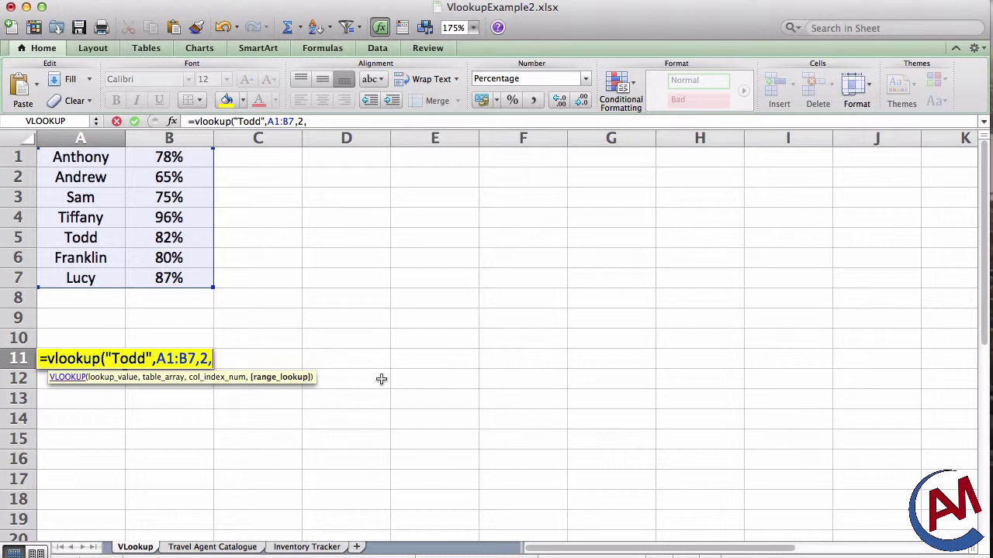
{"action": "type", "text": "false)"}
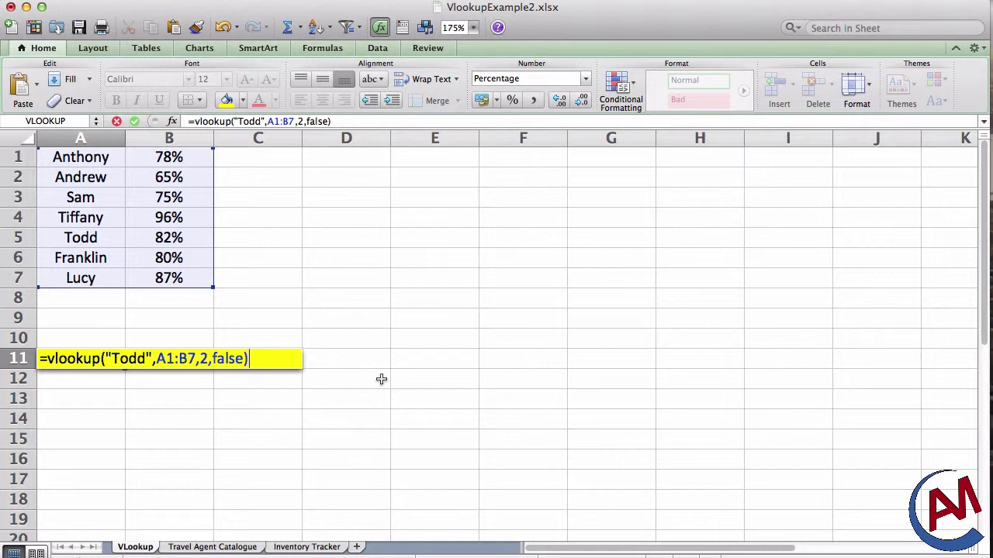
{"action": "key", "text": "Return"}
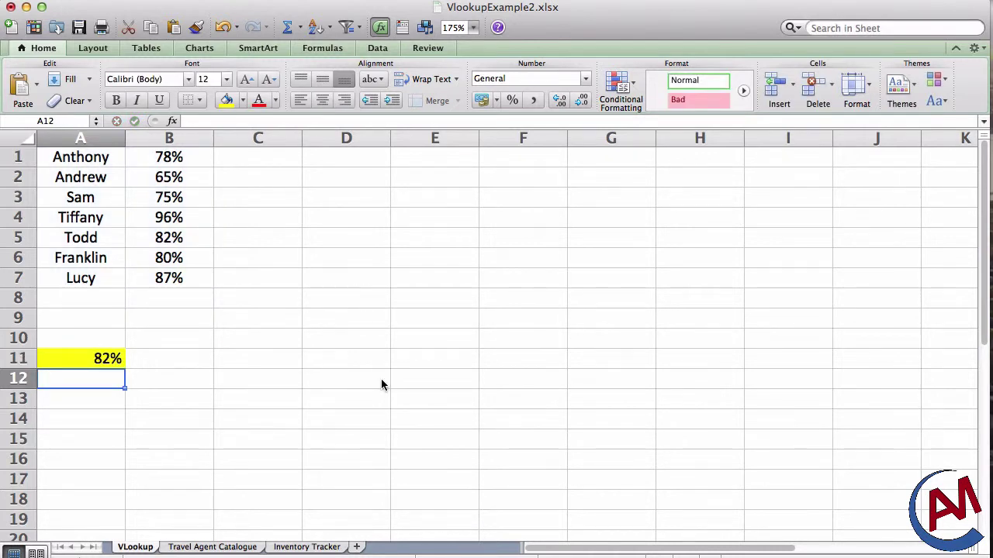
Change the lookup value in the A11 VLOOKUP formula to the name listed in A1
{"action": "left_click", "coordinate": [106, 359]}
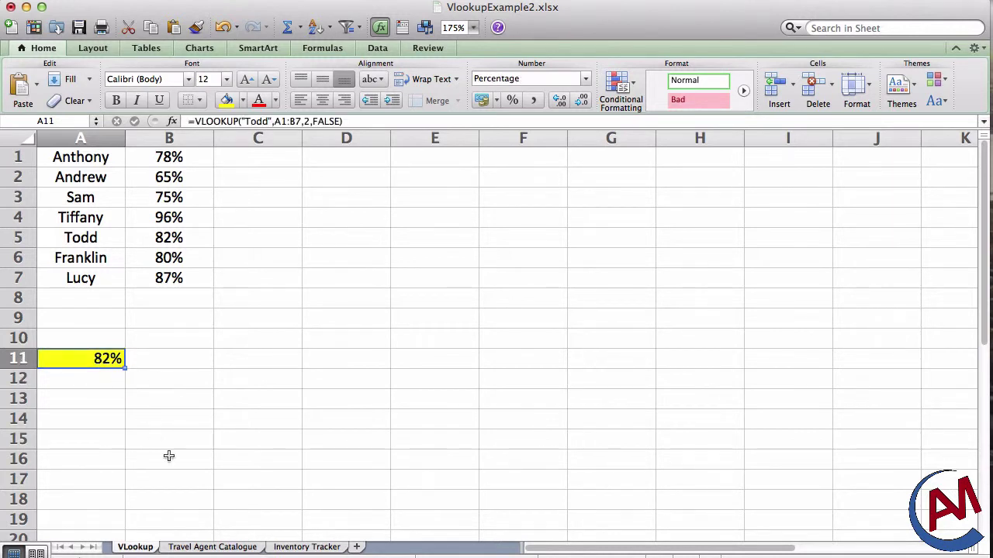
{"action": "double_click", "coordinate": [99, 359]}
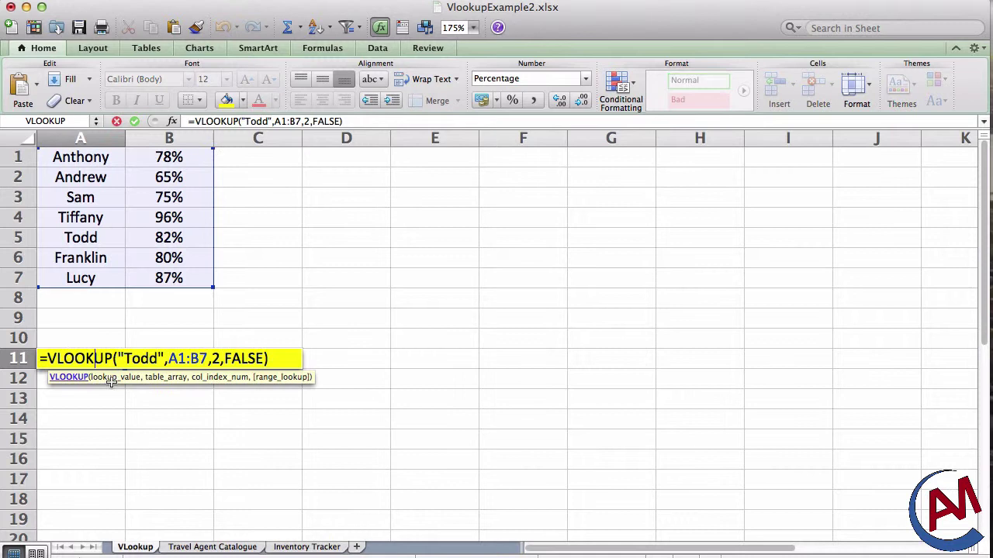
{"action": "left_click", "coordinate": [158, 357]}
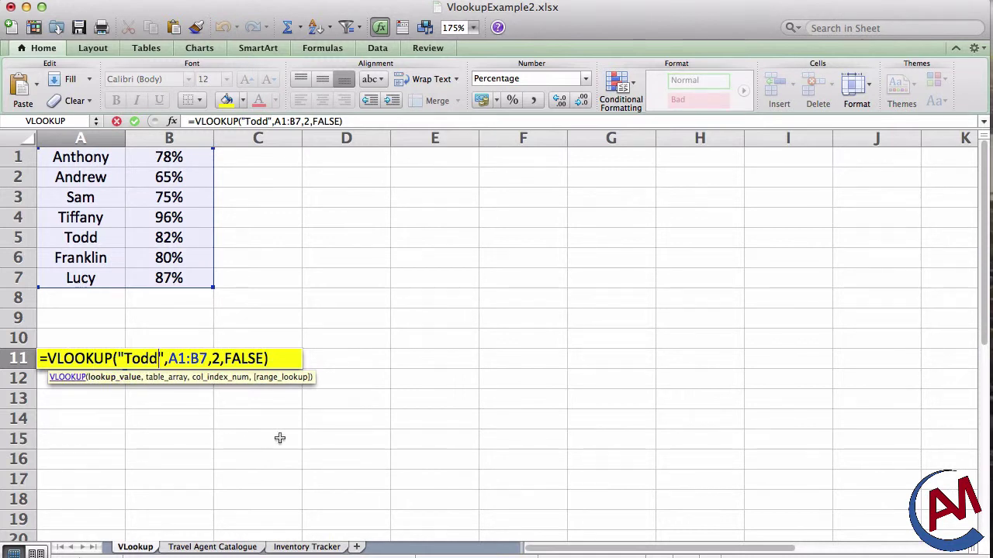
{"action": "key", "text": "BackSpace"}
{"action": "key", "text": "BackSpace"}
{"action": "key", "text": "BackSpace"}
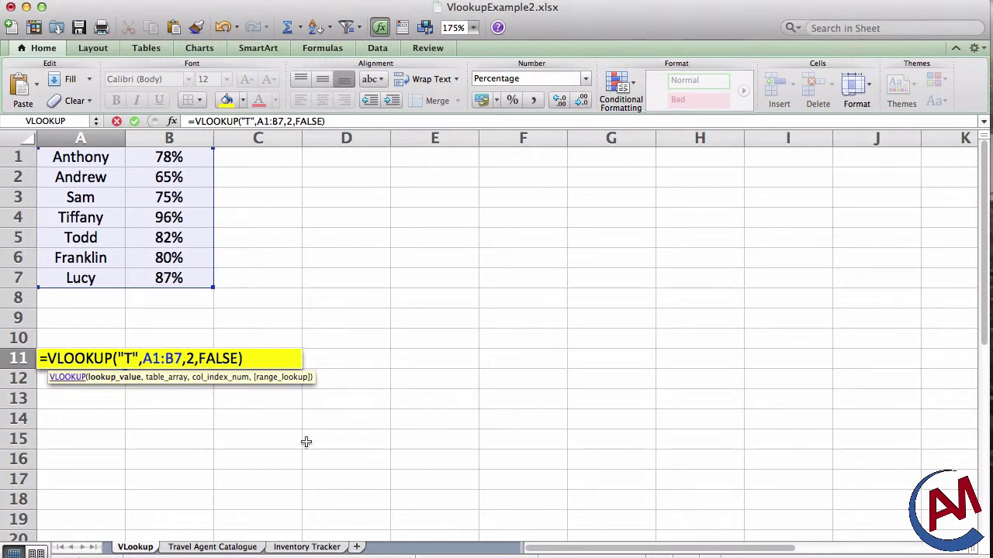
{"action": "key", "text": "BackSpace"}
{"action": "type", "text": "Anth"}
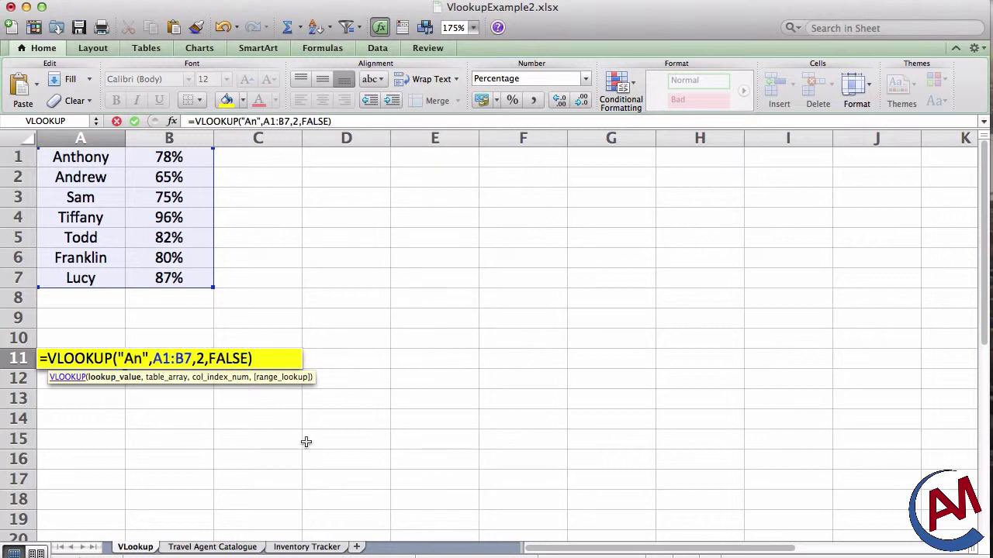
{"action": "type", "text": "ony"}
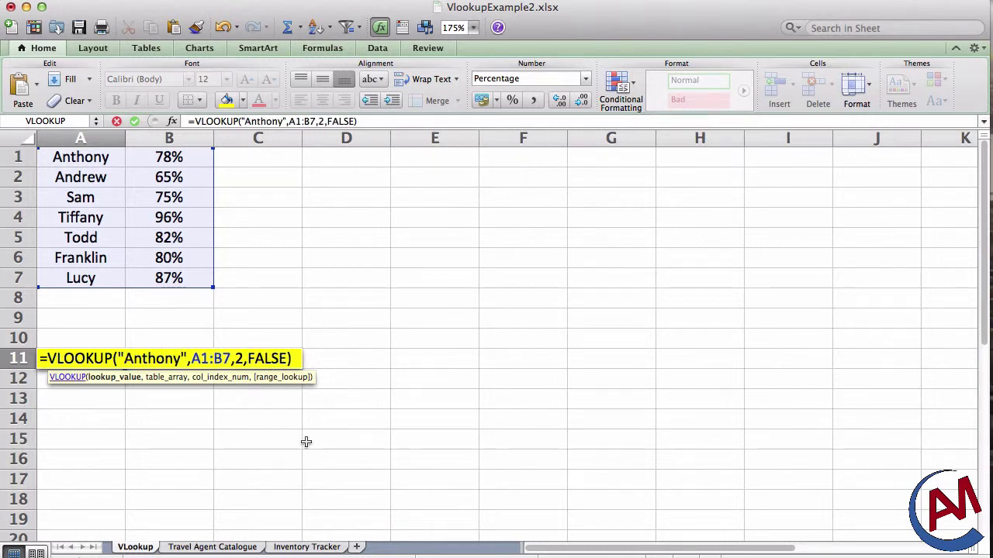
{"action": "key", "text": "Return"}
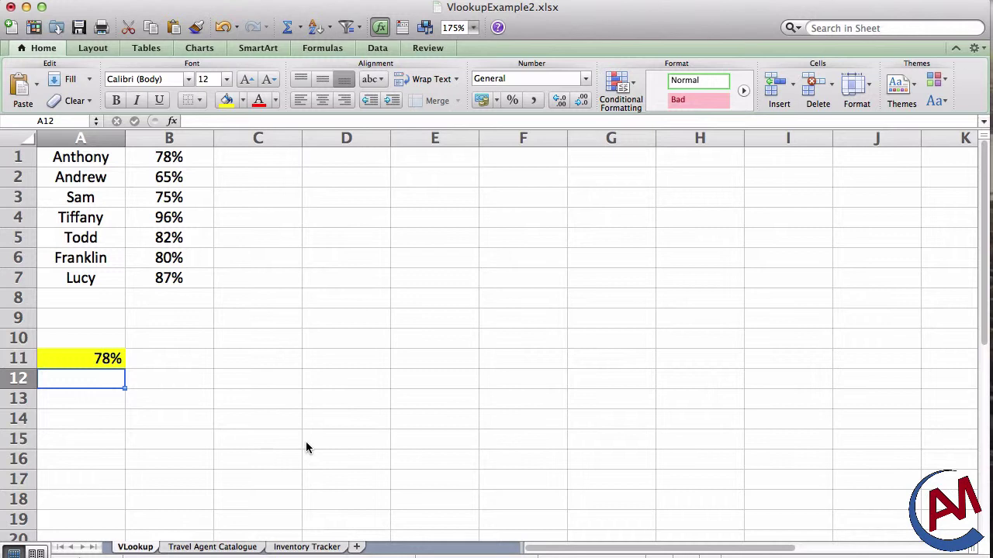
{"action": "left_click", "coordinate": [111, 360]}
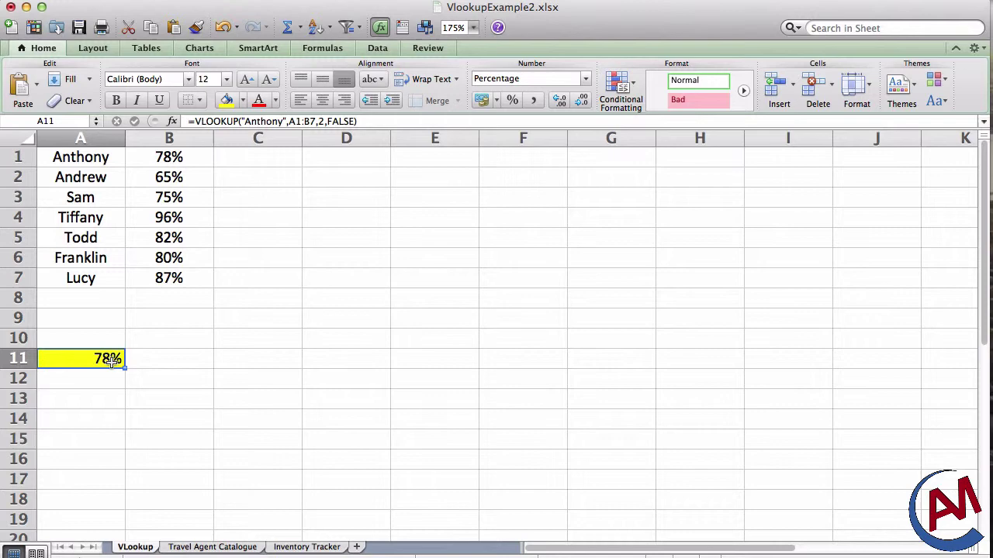
Open the Travel Agent Catalogue sheet and examine its table of packages, descriptions, locations and prices
{"action": "left_click", "coordinate": [203, 548]}
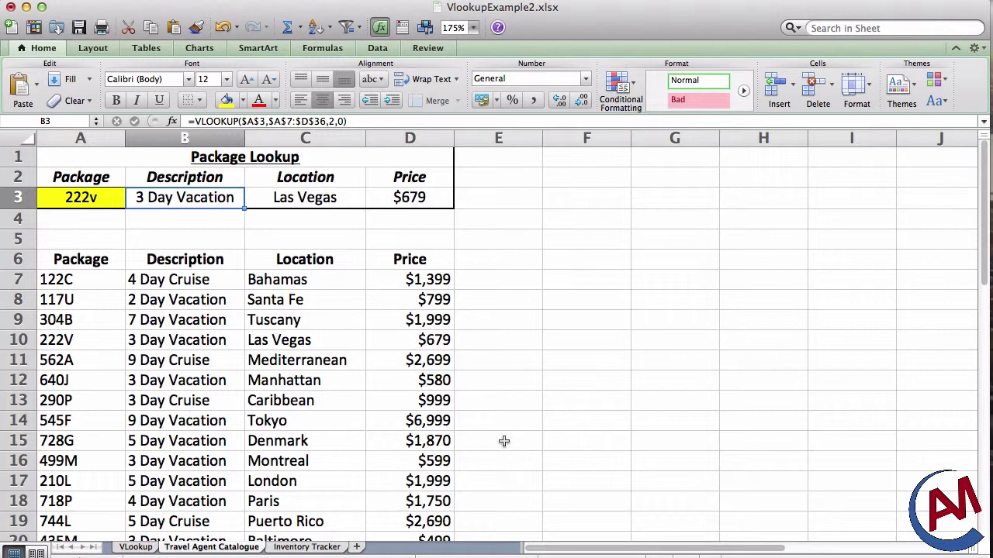
{"action": "left_click", "coordinate": [89, 262]}
{"action": "scroll", "coordinate": [80, 349], "scroll_direction": "down", "scroll_amount": 2}
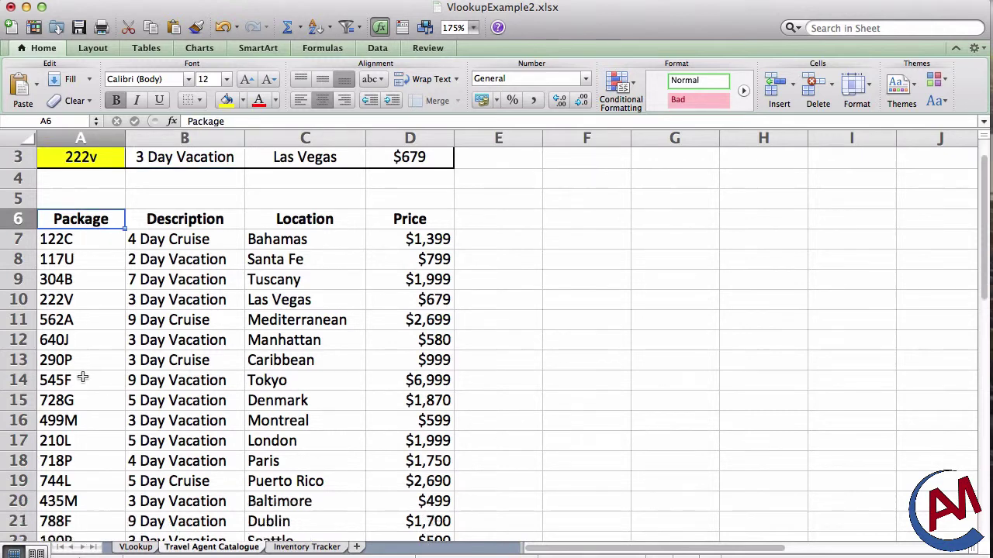
{"action": "scroll", "coordinate": [83, 377], "scroll_direction": "down", "scroll_amount": 5}
{"action": "left_click_drag", "start_coordinate": [71, 499], "coordinate": [101, 314]}
{"action": "left_click", "coordinate": [230, 357]}
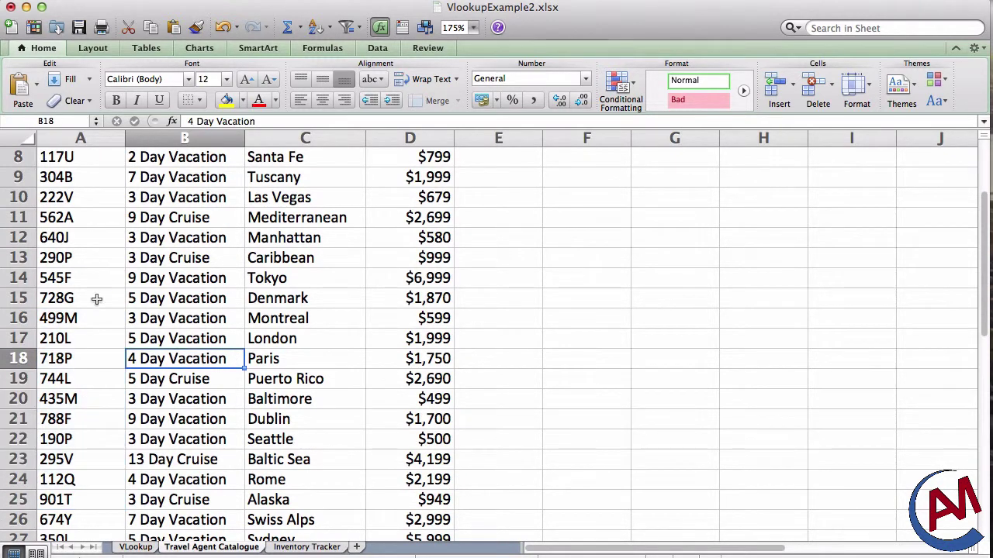
{"action": "scroll", "coordinate": [95, 310], "scroll_direction": "down", "scroll_amount": 3}
{"action": "scroll", "coordinate": [94, 365], "scroll_direction": "down", "scroll_amount": 5}
{"action": "scroll", "coordinate": [93, 377], "scroll_direction": "up", "scroll_amount": 5}
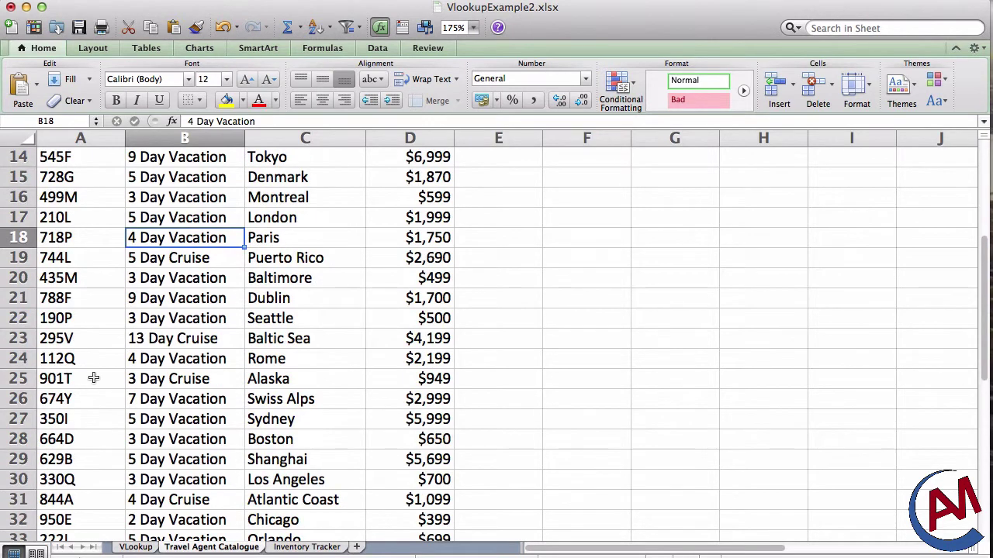
{"action": "scroll", "coordinate": [93, 378], "scroll_direction": "up", "scroll_amount": 5}
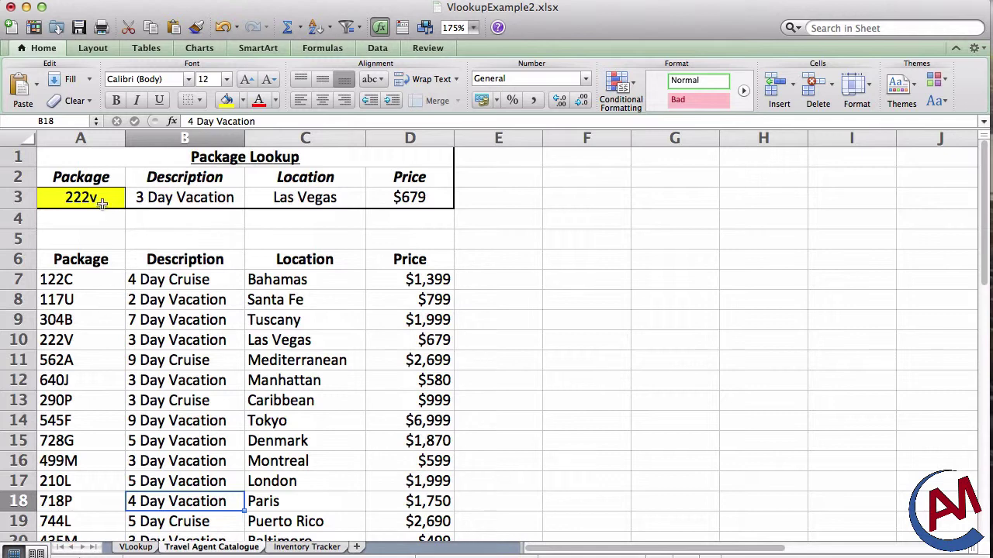
Examine the Package Lookup block in A1:D3 and its package code cell A3 against the catalogue rows
{"action": "left_click_drag", "start_coordinate": [89, 159], "coordinate": [295, 192]}
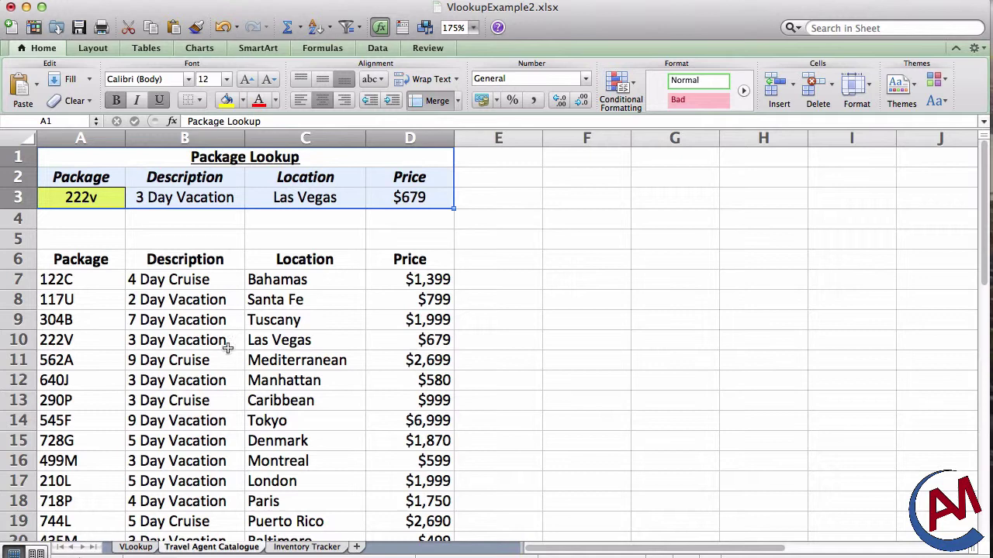
{"action": "left_click", "coordinate": [156, 383]}
{"action": "left_click", "coordinate": [91, 197]}
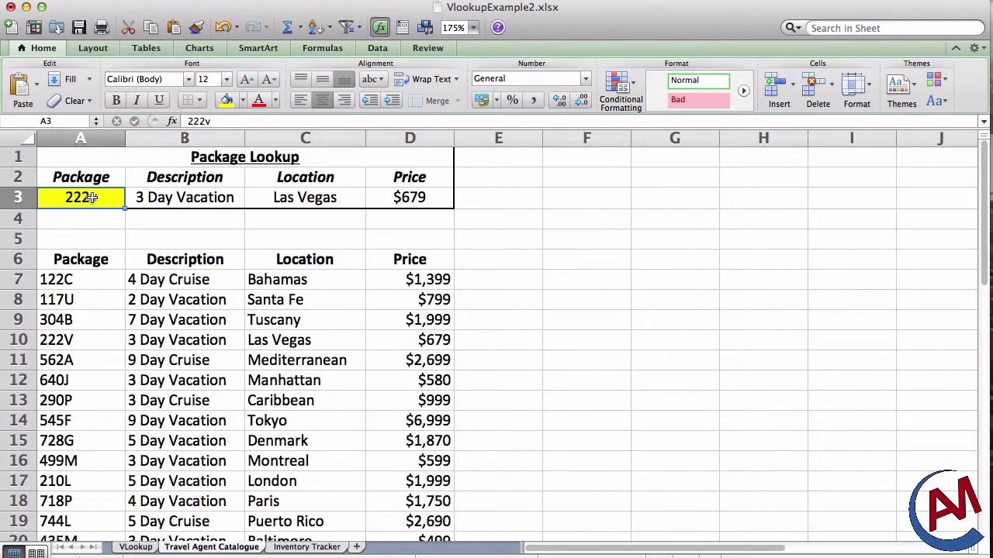
{"action": "scroll", "coordinate": [160, 360], "scroll_direction": "down", "scroll_amount": 6}
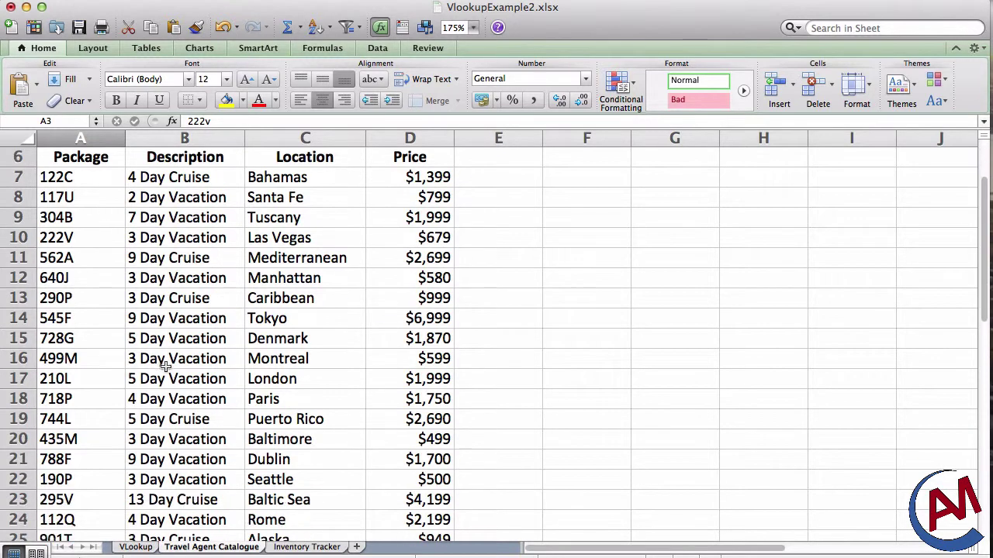
{"action": "scroll", "coordinate": [160, 381], "scroll_direction": "up", "scroll_amount": 6}
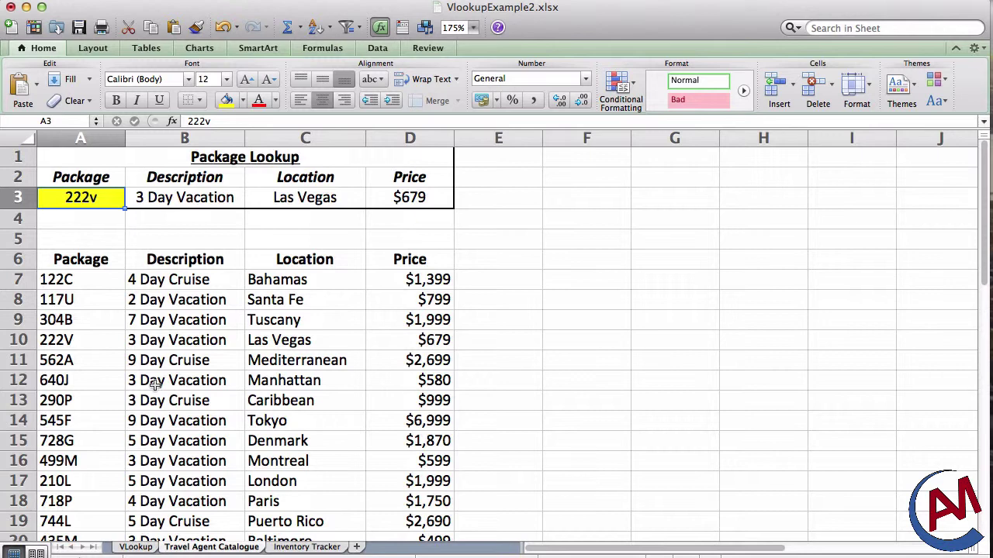
Set the package code in A3 of the Package Lookup block to 304b
{"action": "double_click", "coordinate": [107, 204]}
{"action": "key", "text": "BackSpace"}
{"action": "key", "text": "BackSpace"}
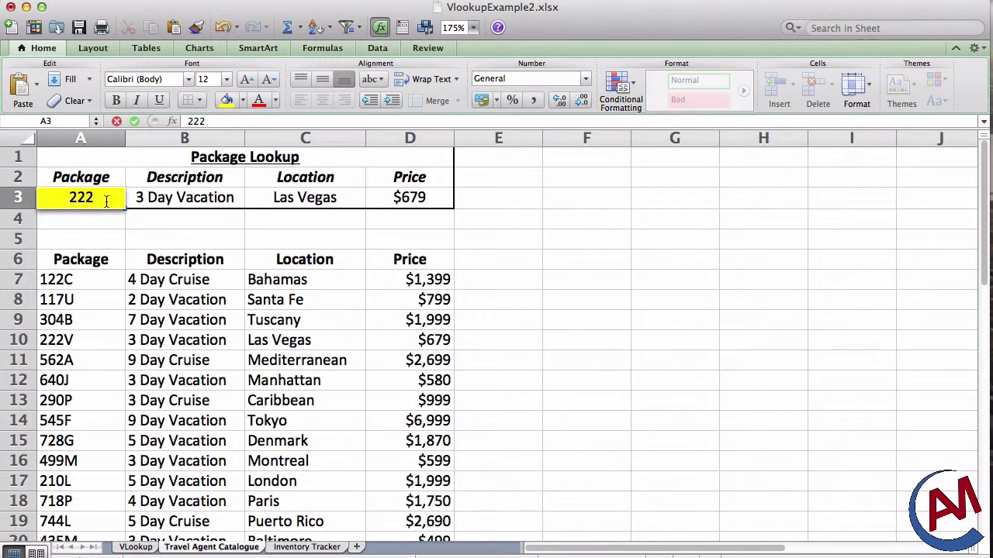
{"action": "key", "text": "BackSpace"}
{"action": "key", "text": "BackSpace"}
{"action": "type", "text": "304b"}
{"action": "key", "text": "Return"}
Inspect the VLOOKUP formulas for Description, Location and Price in B3, C3 and D3 and their link to A3
{"action": "left_click_drag", "start_coordinate": [155, 198], "coordinate": [374, 198]}
{"action": "left_click", "coordinate": [321, 221]}
{"action": "double_click", "coordinate": [184, 200]}
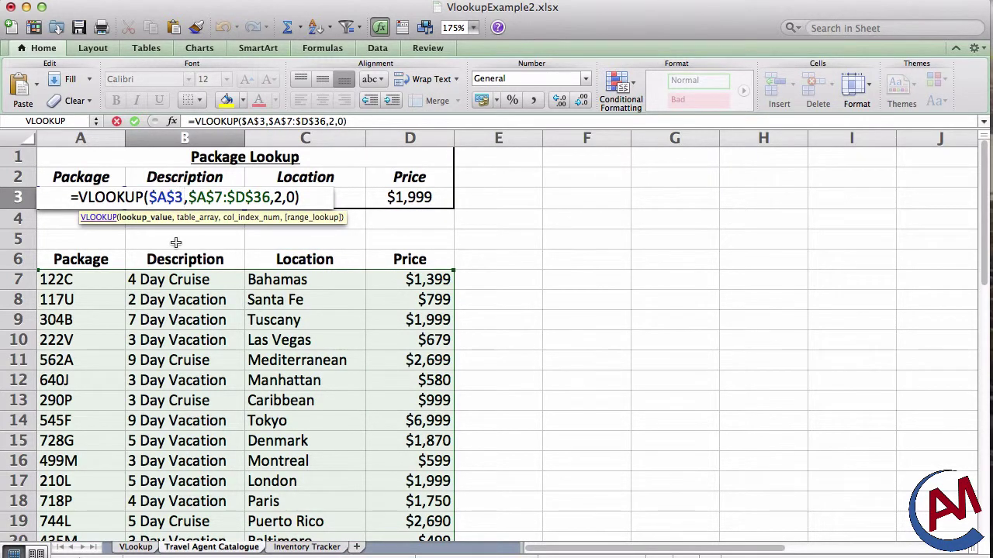
{"action": "left_click", "coordinate": [216, 199]}
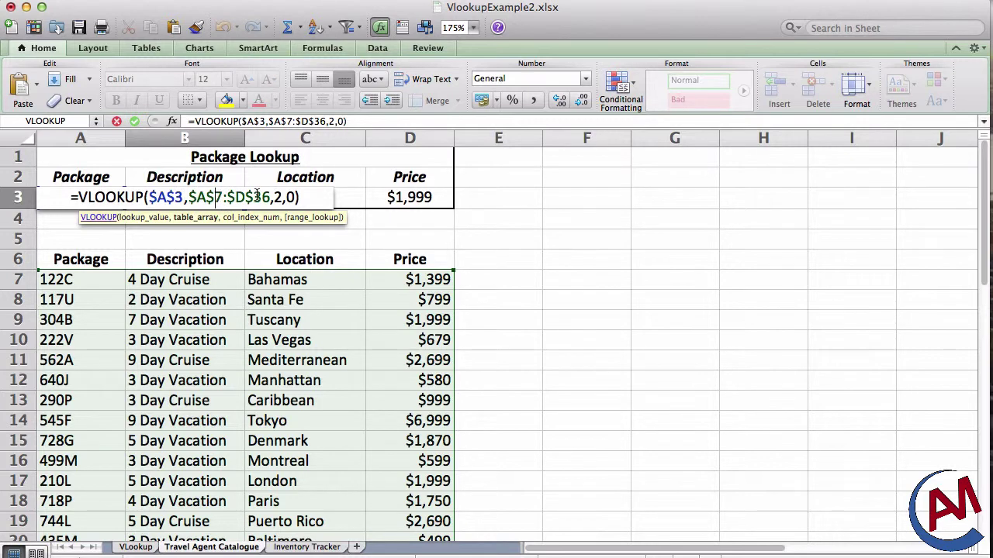
{"action": "key", "text": "Return"}
{"action": "left_click", "coordinate": [309, 194]}
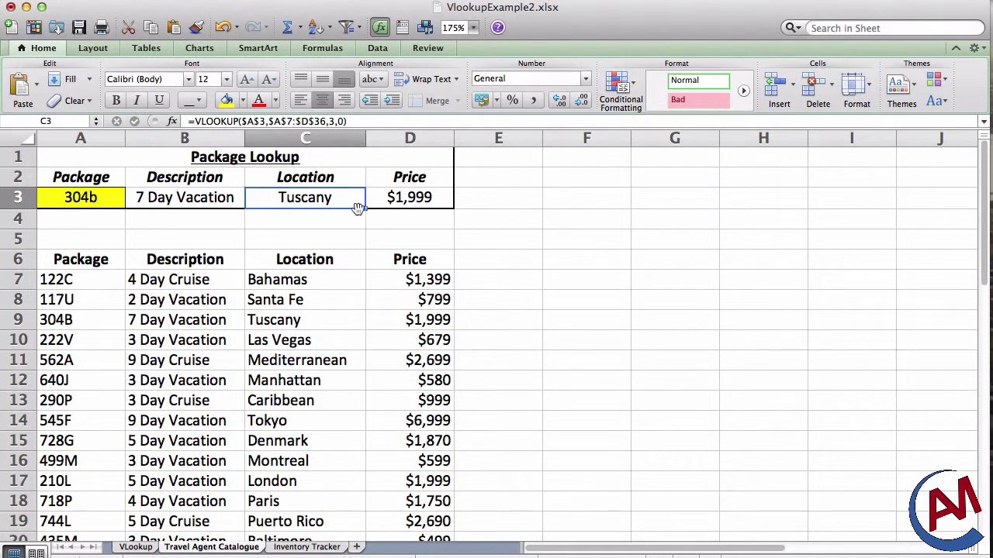
{"action": "left_click", "coordinate": [411, 199]}
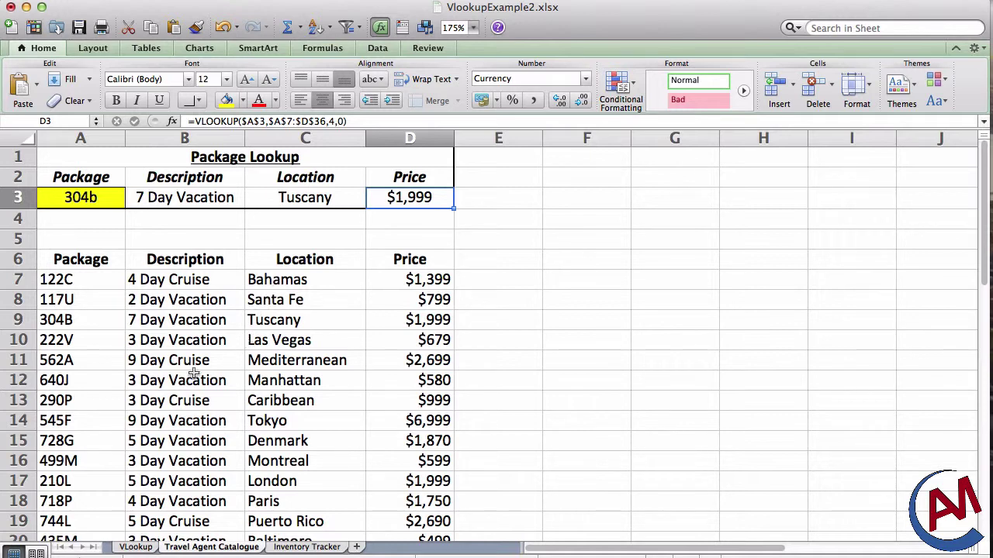
{"action": "left_click", "coordinate": [90, 197]}
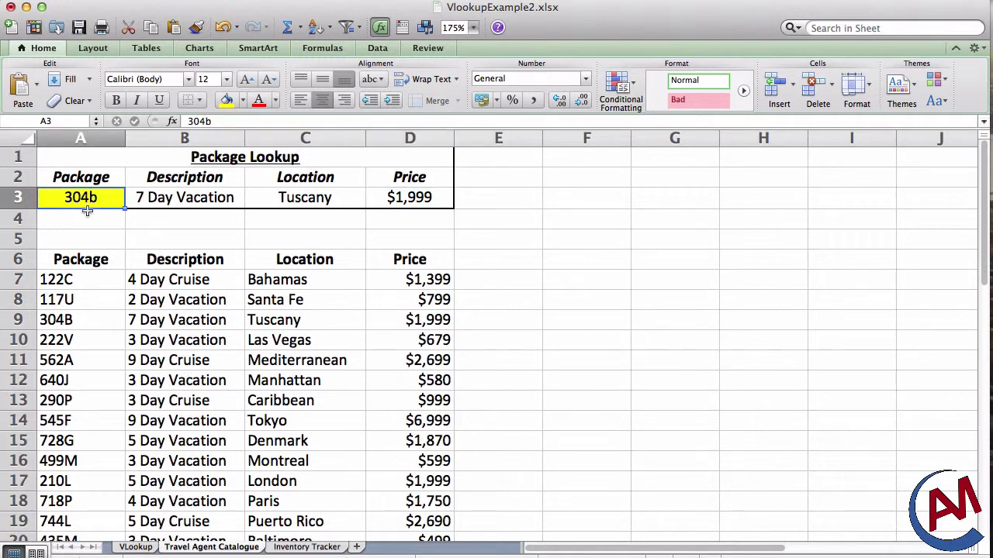
{"action": "left_click", "coordinate": [169, 203]}
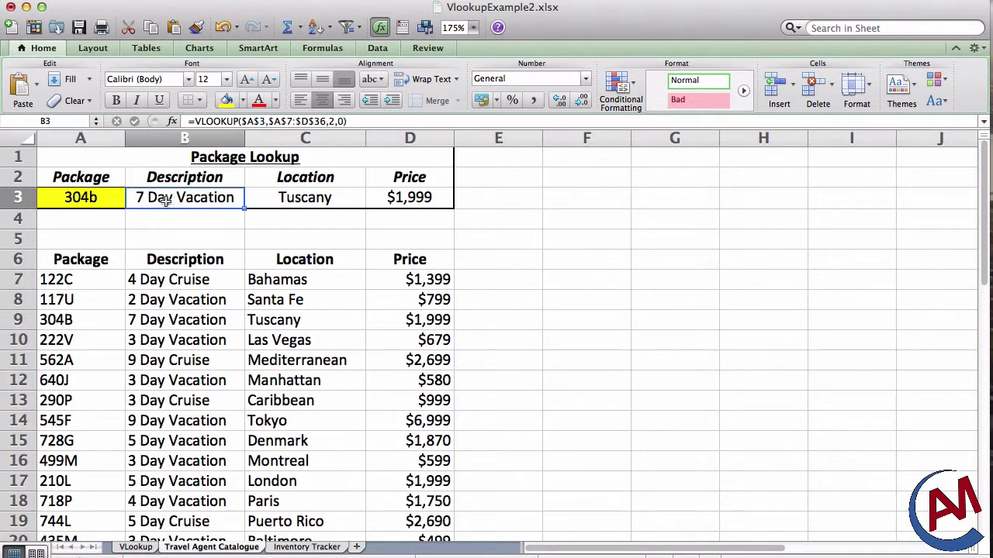
{"action": "left_click_drag", "start_coordinate": [388, 195], "coordinate": [99, 180]}
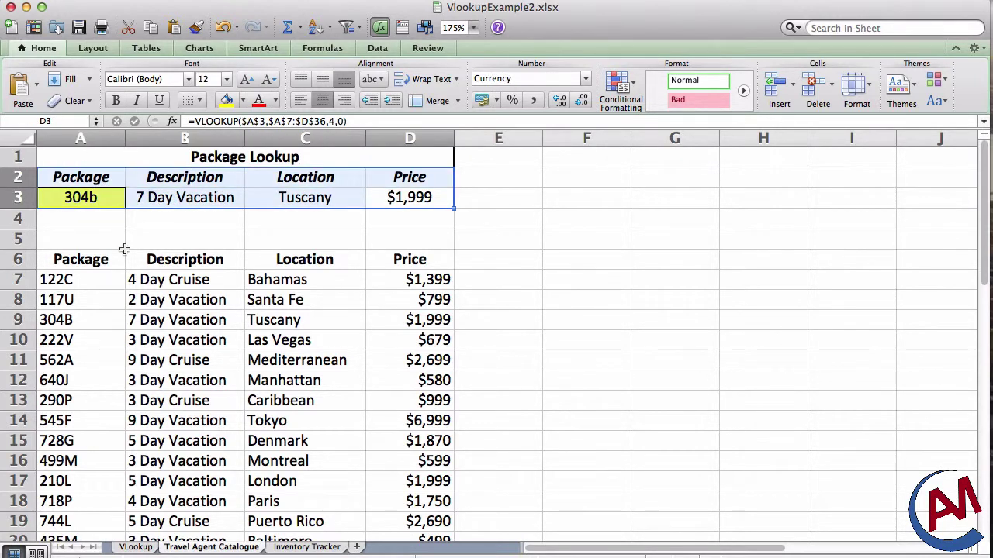
{"action": "left_click", "coordinate": [124, 249]}
{"action": "left_click", "coordinate": [104, 199]}
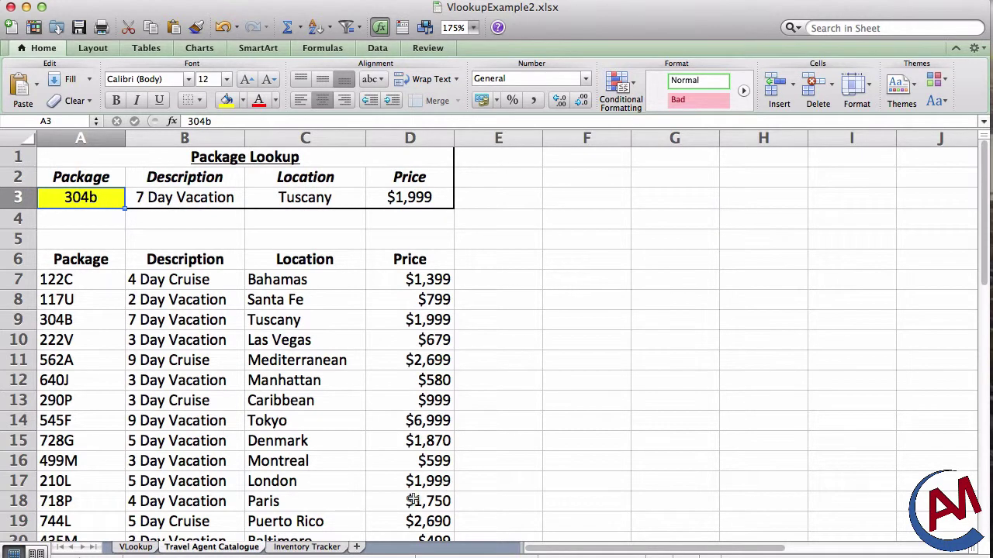
Switch to the Inventory Tracker sheet and select the empty cell D13
{"action": "left_click", "coordinate": [331, 549]}
{"action": "left_click", "coordinate": [362, 404]}
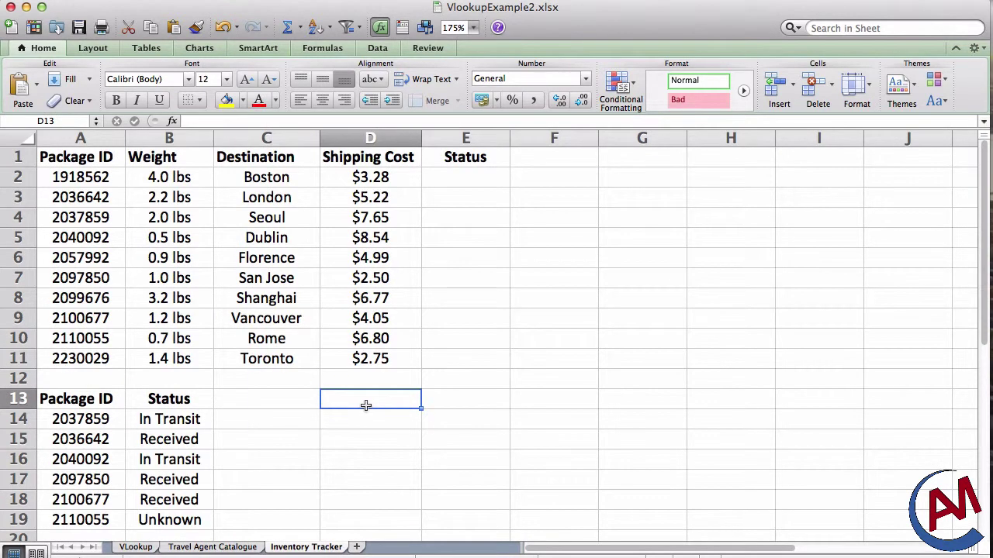
Examine the package table in A1:E11, from the Package ID, Weight and Destination data to the empty Status column
{"action": "scroll", "coordinate": [365, 405], "scroll_direction": "down", "scroll_amount": 5}
{"action": "scroll", "coordinate": [365, 406], "scroll_direction": "up", "scroll_amount": 5}
{"action": "left_click_drag", "start_coordinate": [81, 163], "coordinate": [443, 355]}
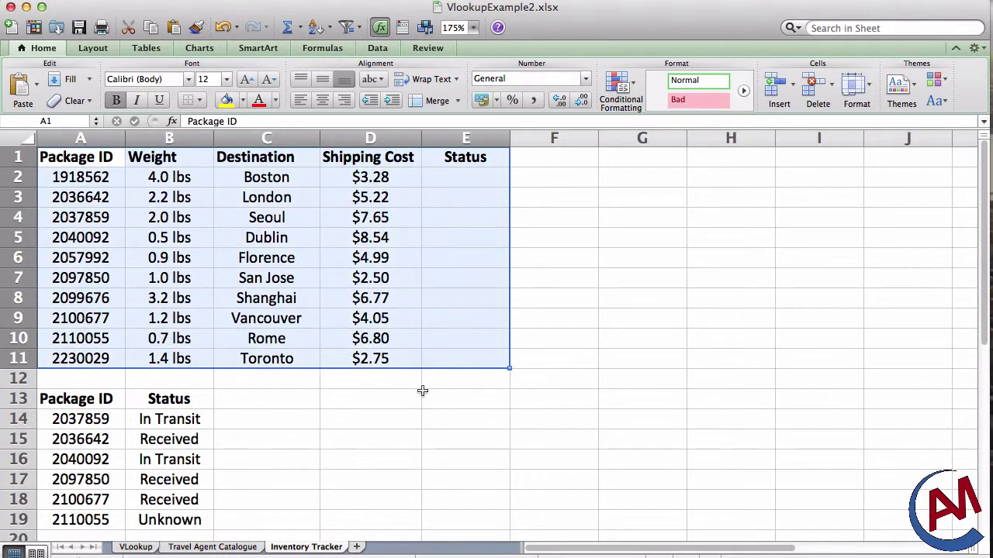
{"action": "left_click", "coordinate": [415, 397]}
{"action": "left_click_drag", "start_coordinate": [67, 177], "coordinate": [102, 293]}
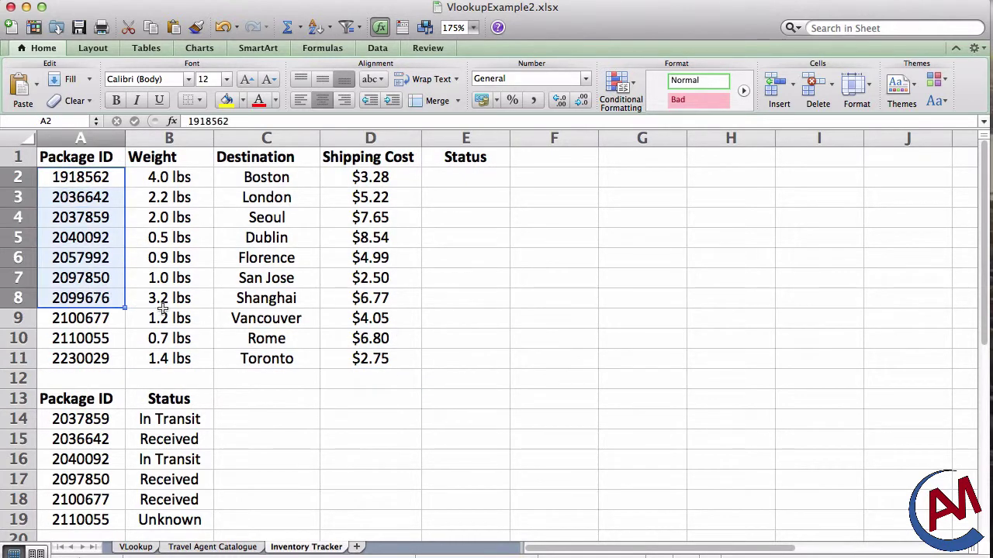
{"action": "left_click", "coordinate": [189, 196]}
{"action": "left_click", "coordinate": [241, 200]}
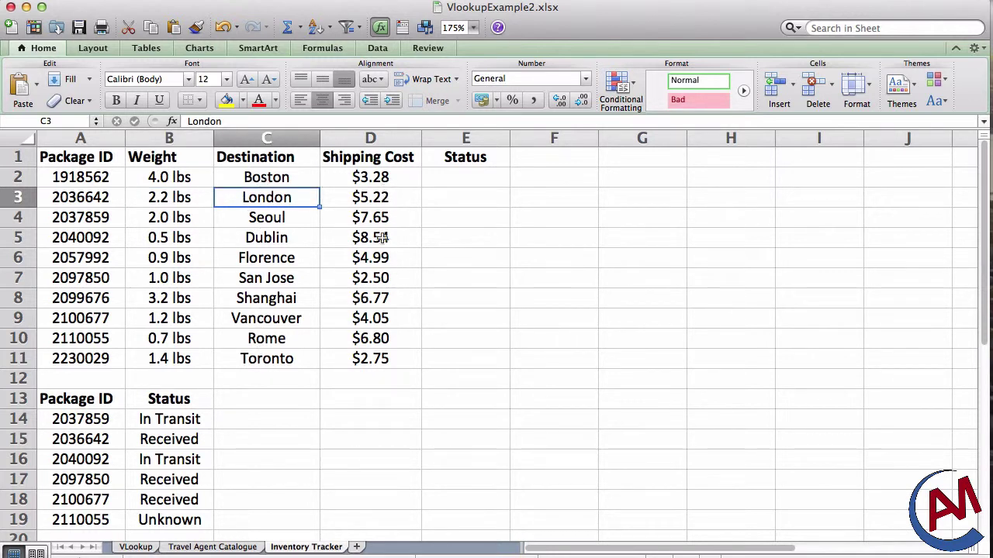
{"action": "left_click", "coordinate": [433, 401]}
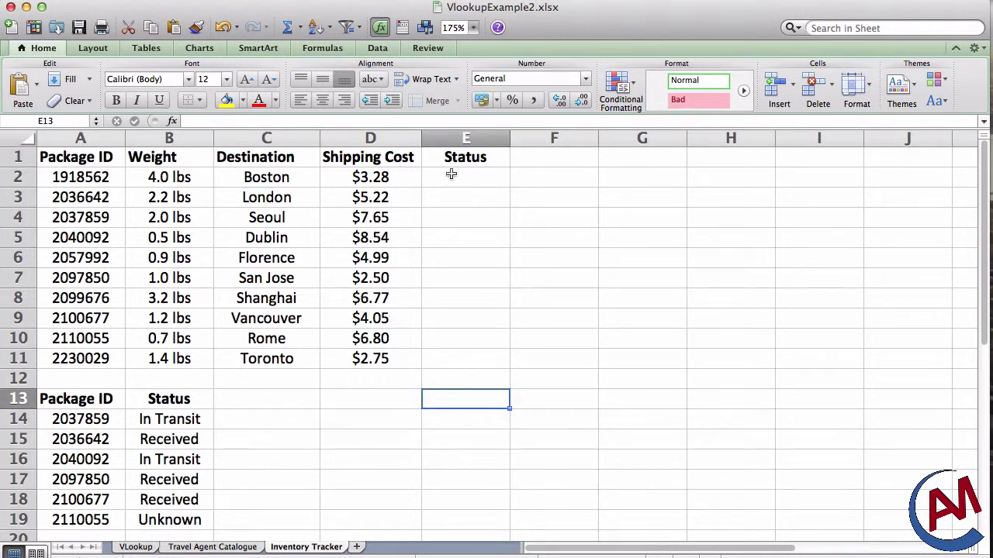
{"action": "left_click_drag", "start_coordinate": [450, 174], "coordinate": [452, 356]}
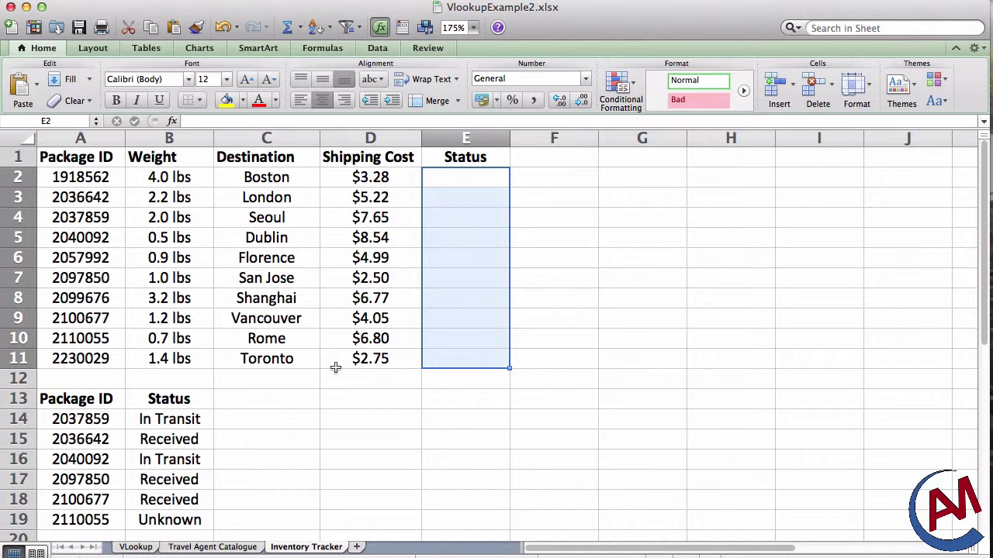
{"action": "left_click", "coordinate": [330, 380]}
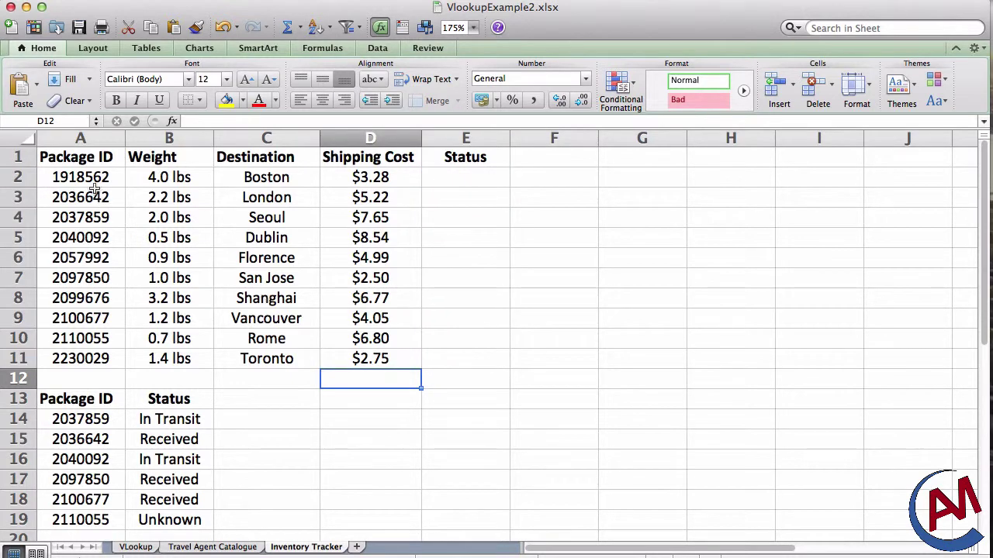
Compare the package rows in A2:E11 with the separate Package ID and Status list in A13:B19
{"action": "left_click_drag", "start_coordinate": [94, 187], "coordinate": [344, 364]}
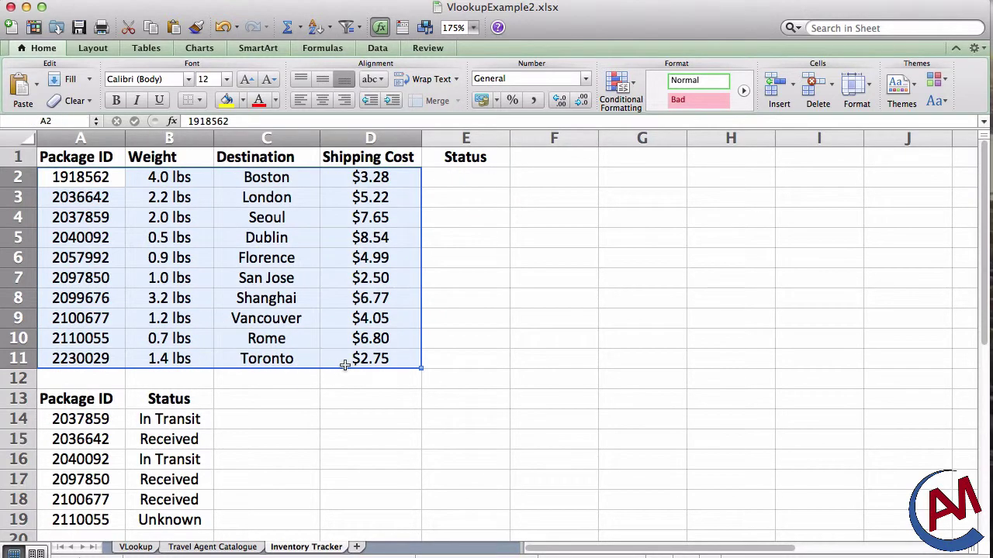
{"action": "left_click", "coordinate": [324, 378]}
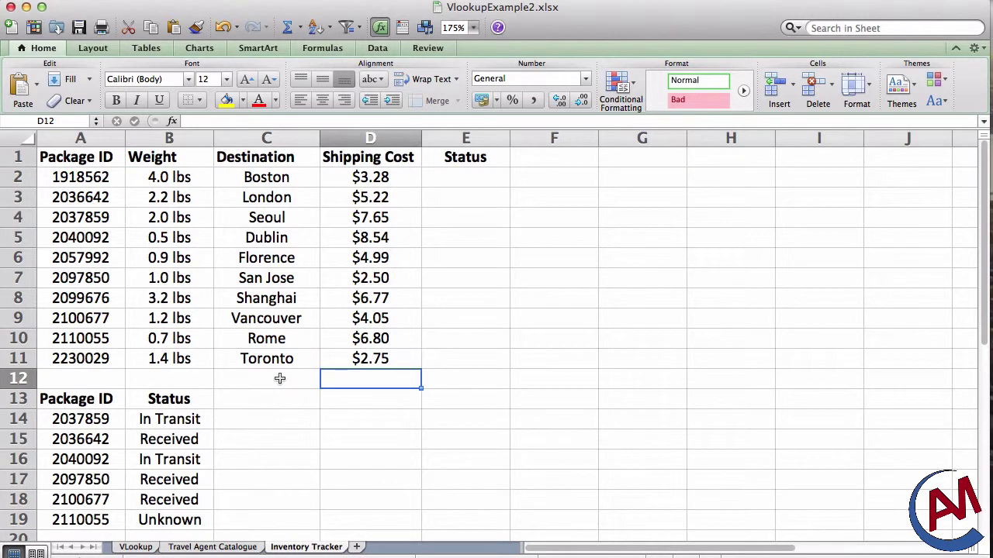
{"action": "left_click_drag", "start_coordinate": [115, 188], "coordinate": [363, 361]}
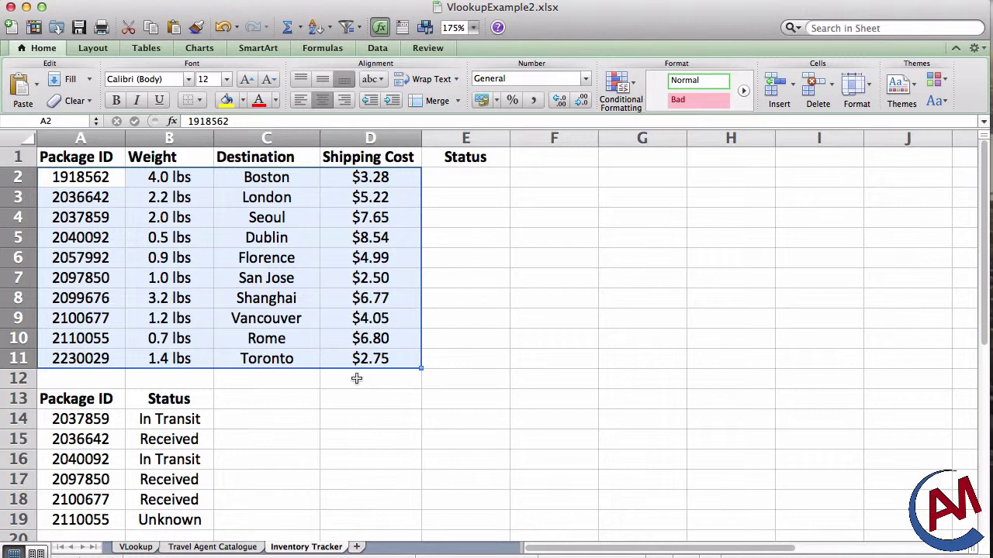
{"action": "left_click_drag", "start_coordinate": [87, 401], "coordinate": [167, 518]}
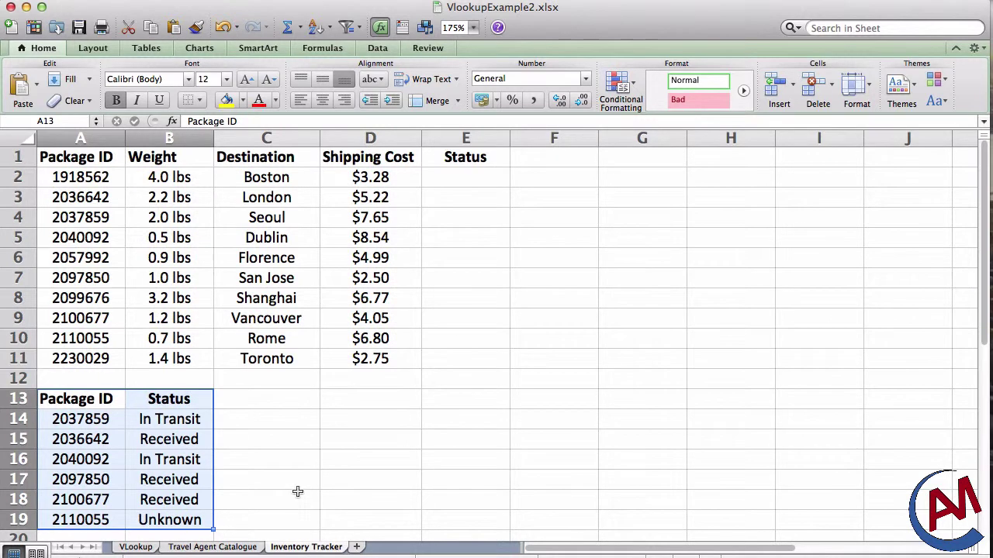
{"action": "left_click", "coordinate": [196, 200]}
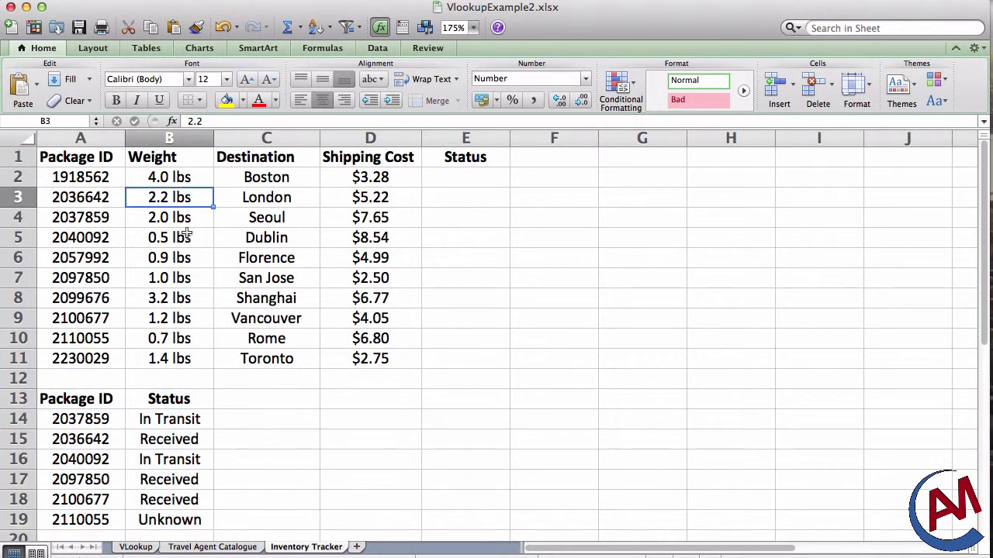
{"action": "left_click", "coordinate": [186, 235]}
{"action": "left_click", "coordinate": [175, 277]}
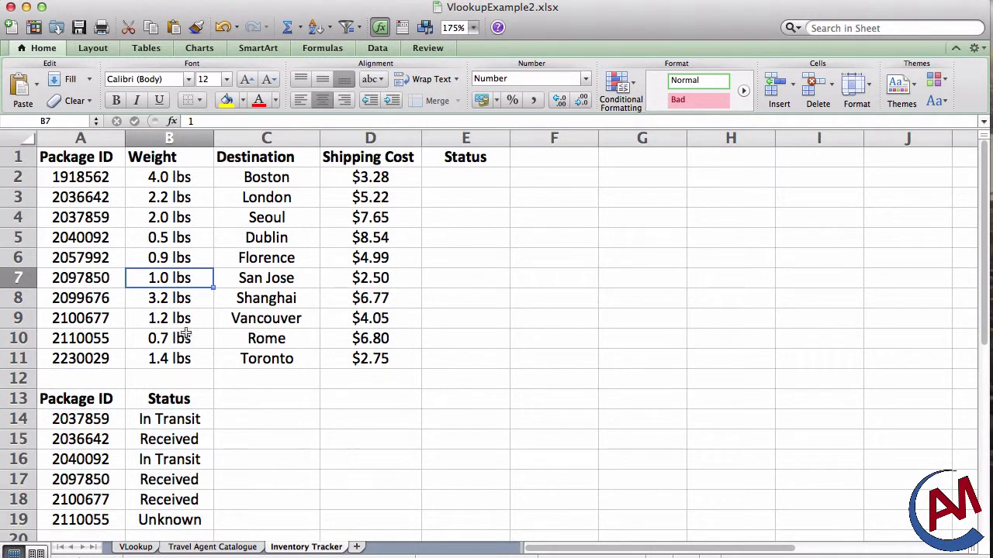
{"action": "left_click_drag", "start_coordinate": [448, 360], "coordinate": [78, 177]}
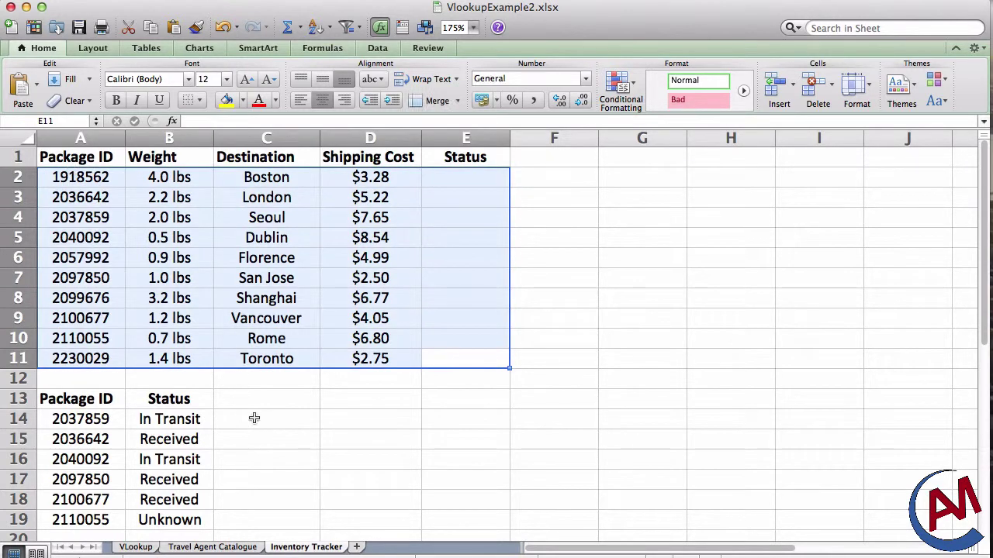
{"action": "left_click", "coordinate": [273, 440]}
{"action": "left_click_drag", "start_coordinate": [101, 425], "coordinate": [144, 526]}
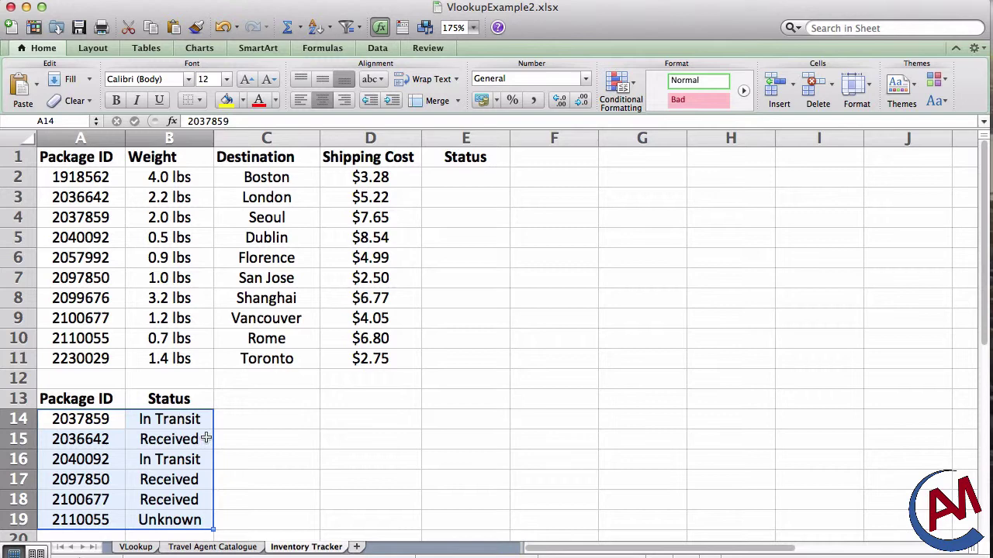
{"action": "scroll", "coordinate": [251, 440], "scroll_direction": "down", "scroll_amount": 1}
{"action": "scroll", "coordinate": [250, 440], "scroll_direction": "up", "scroll_amount": 1}
{"action": "left_click", "coordinate": [260, 439]}
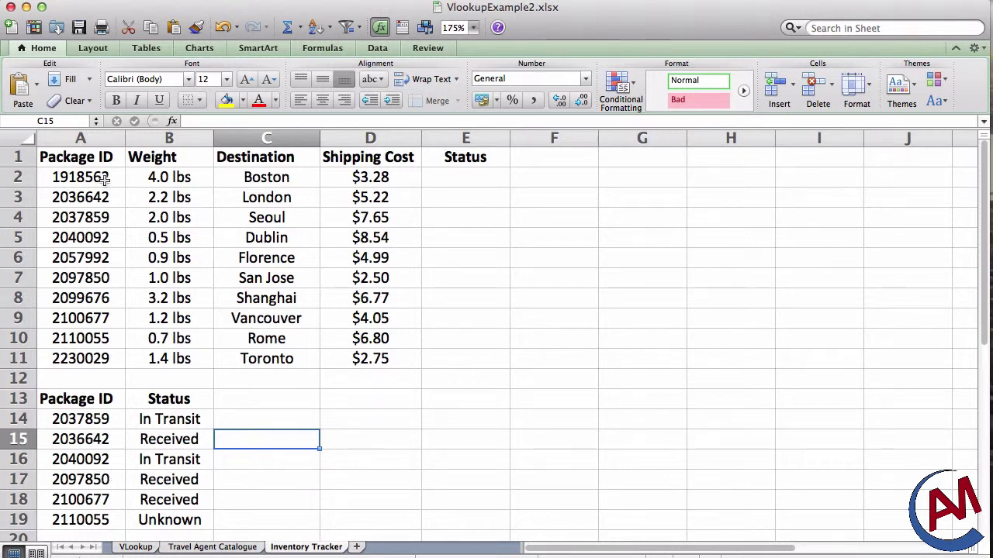
{"action": "left_click_drag", "start_coordinate": [114, 178], "coordinate": [434, 363]}
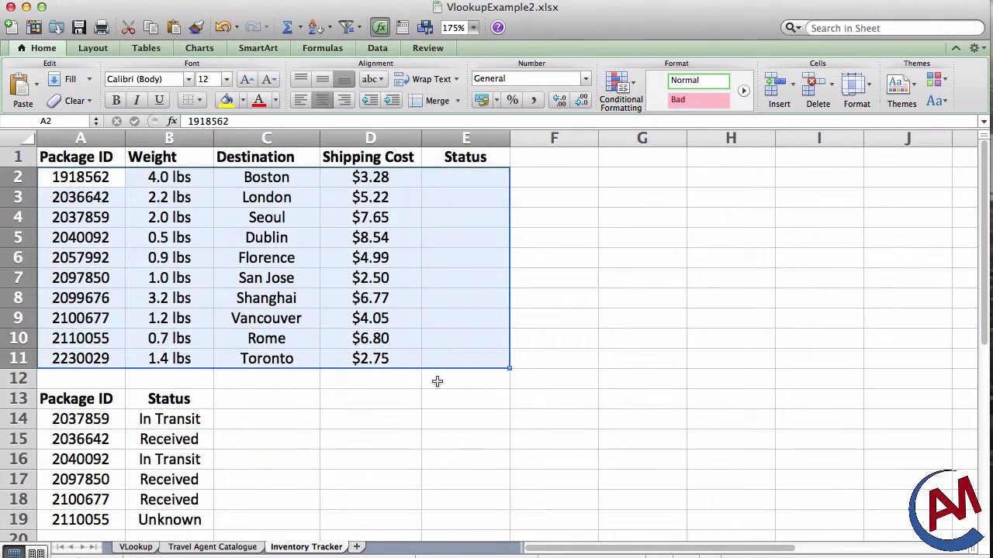
{"action": "left_click", "coordinate": [437, 381]}
{"action": "left_click", "coordinate": [280, 443]}
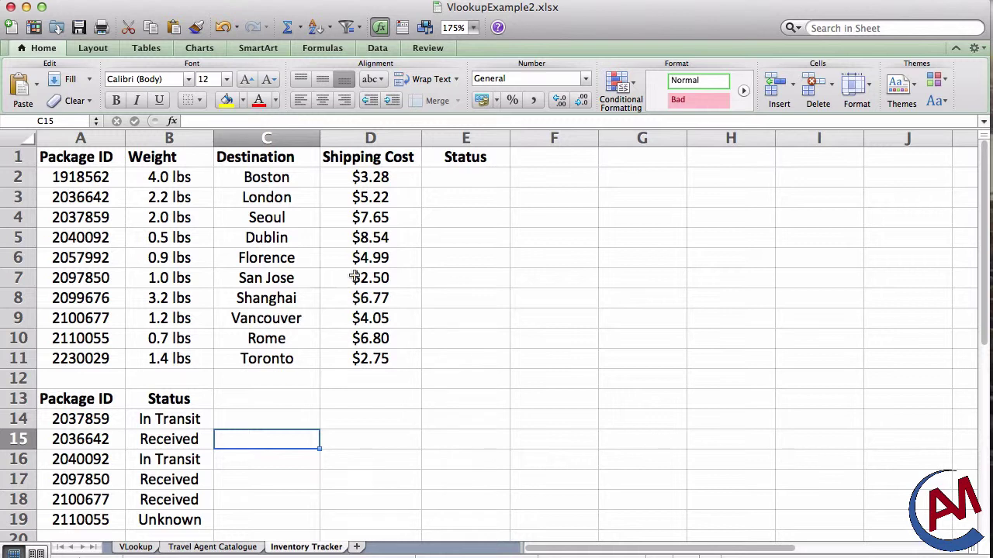
Enter the formula =VLOOKUP(A2,A14:B19,2,FALSE) in the first Status cell, E2
{"action": "left_click", "coordinate": [471, 185]}
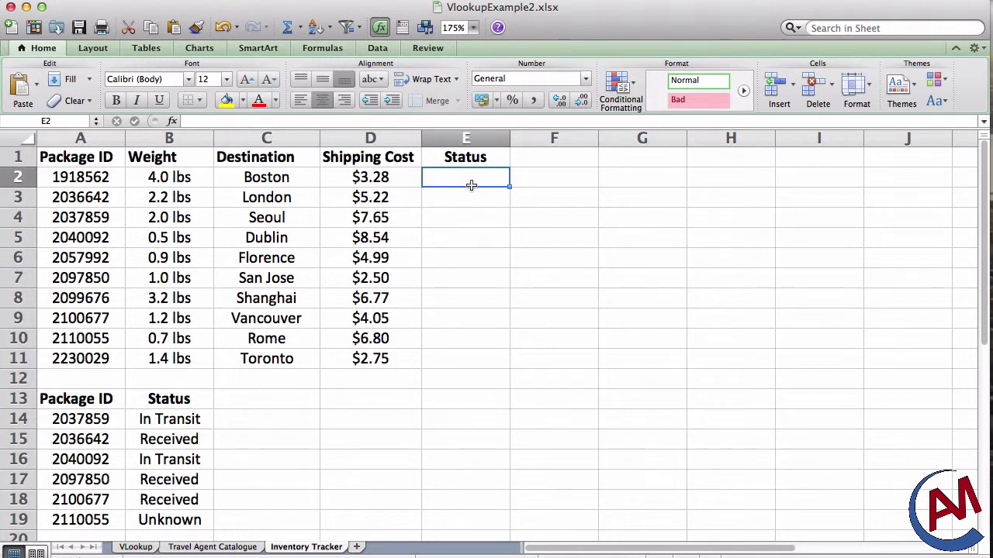
{"action": "type", "text": "="}
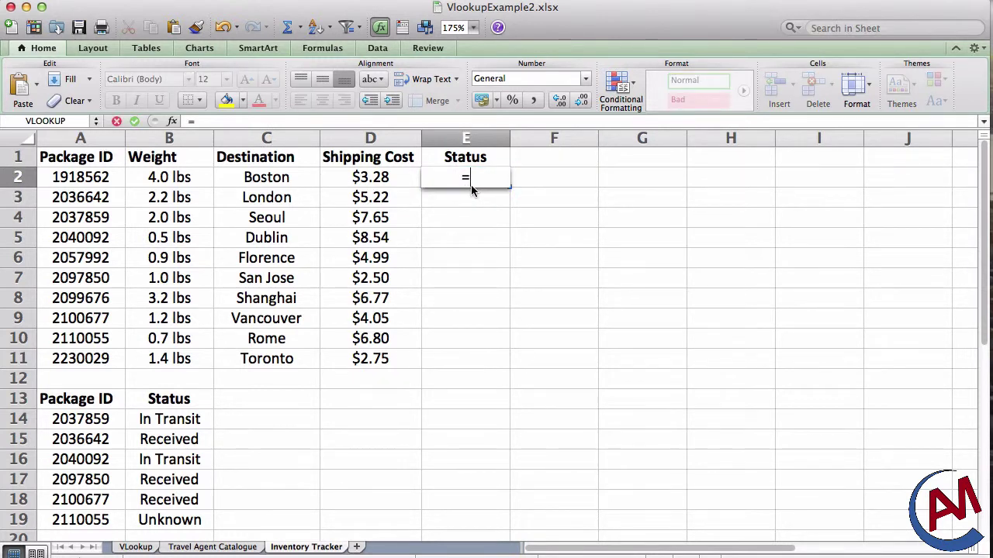
{"action": "type", "text": "vlookup"}
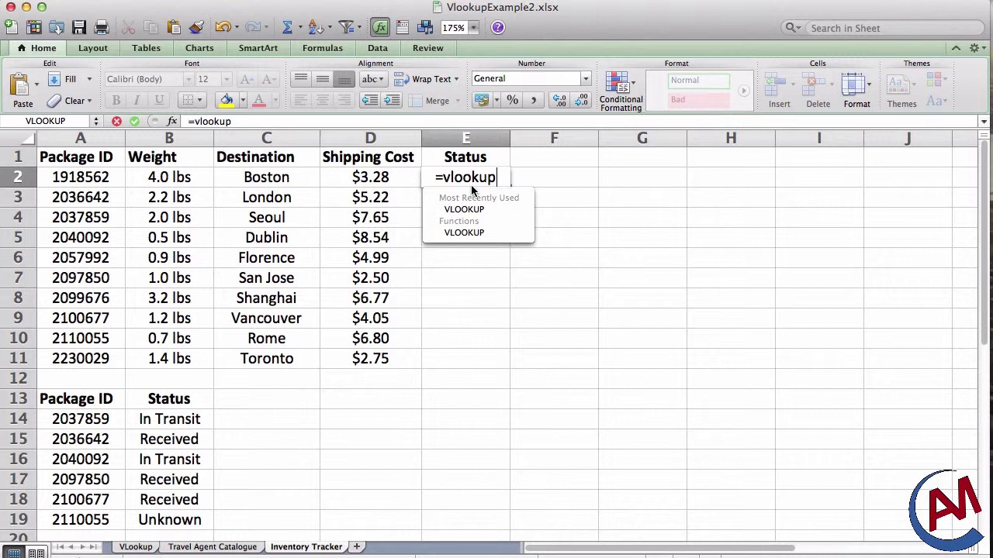
{"action": "type", "text": "("}
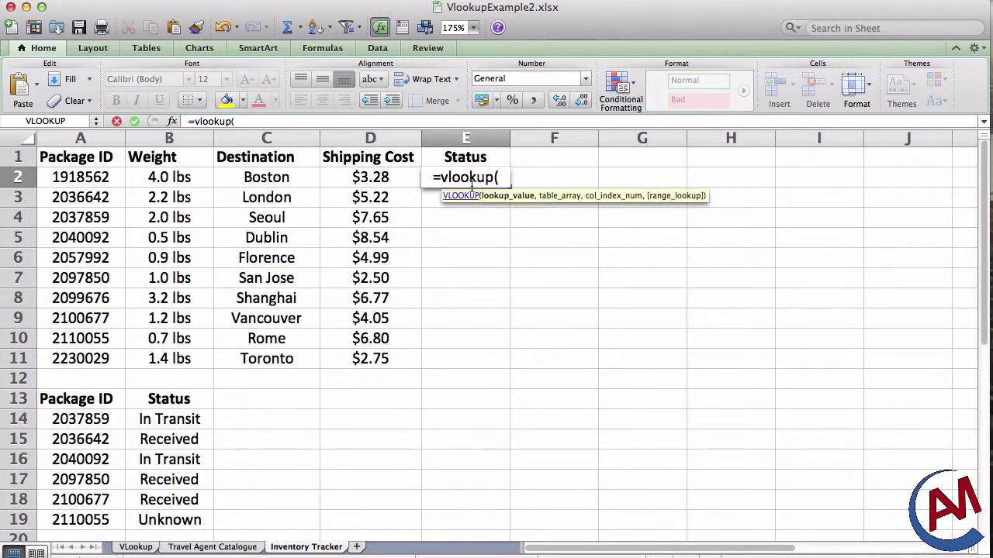
{"action": "left_click", "coordinate": [84, 184]}
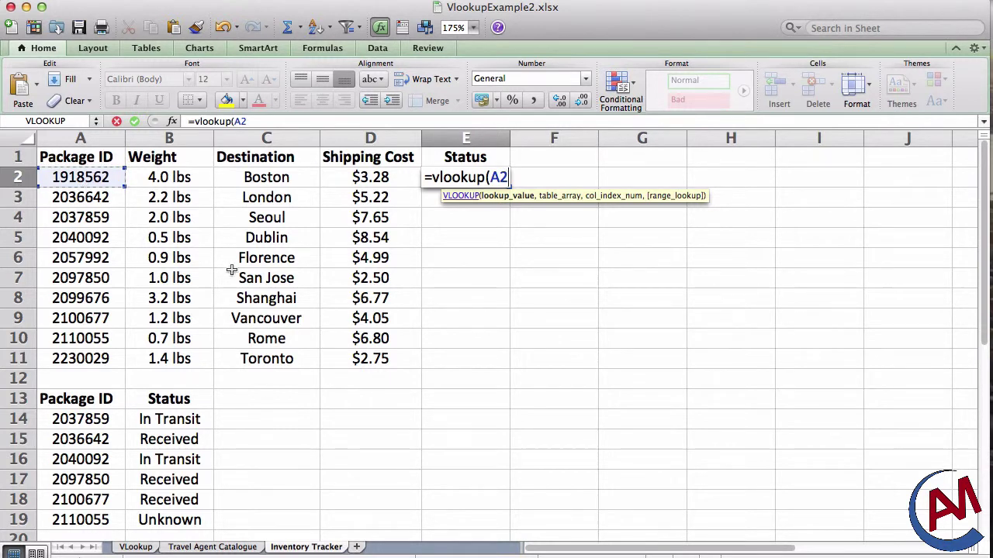
{"action": "type", "text": ","}
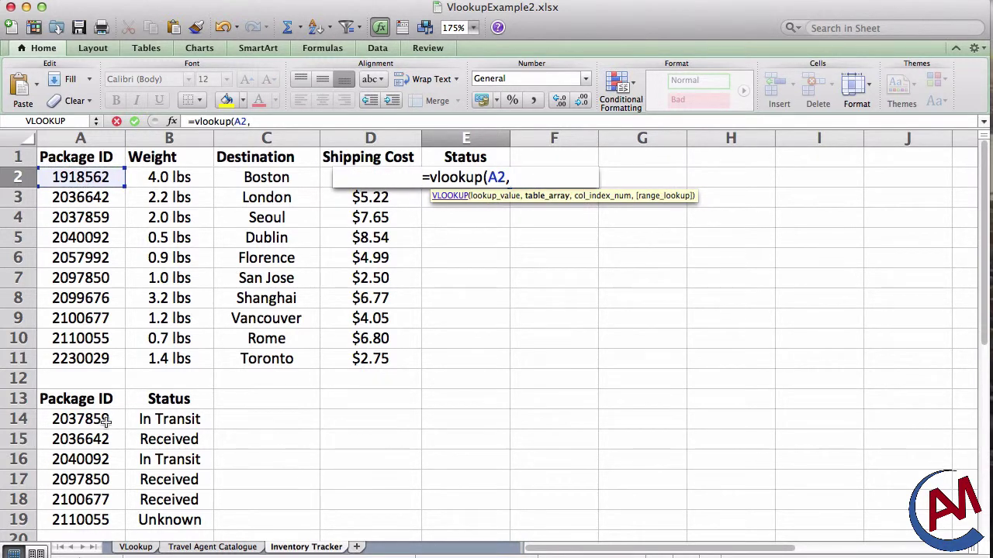
{"action": "left_click_drag", "start_coordinate": [75, 418], "coordinate": [177, 520]}
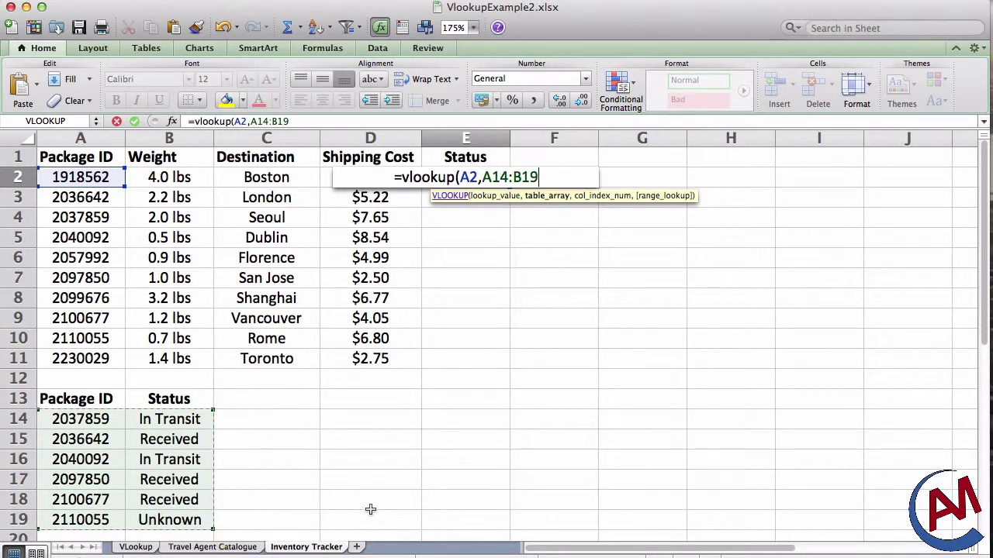
{"action": "type", "text": ","}
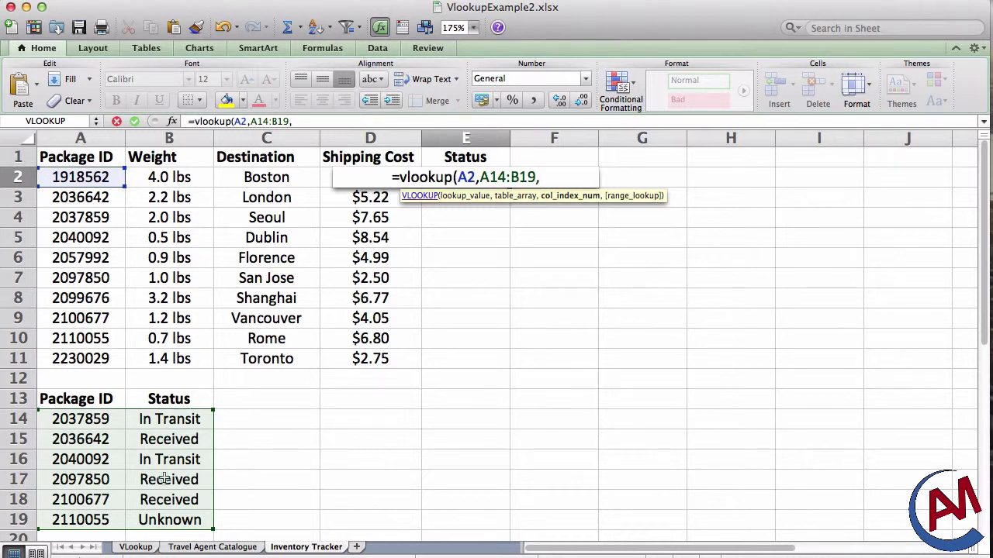
{"action": "type", "text": "2"}
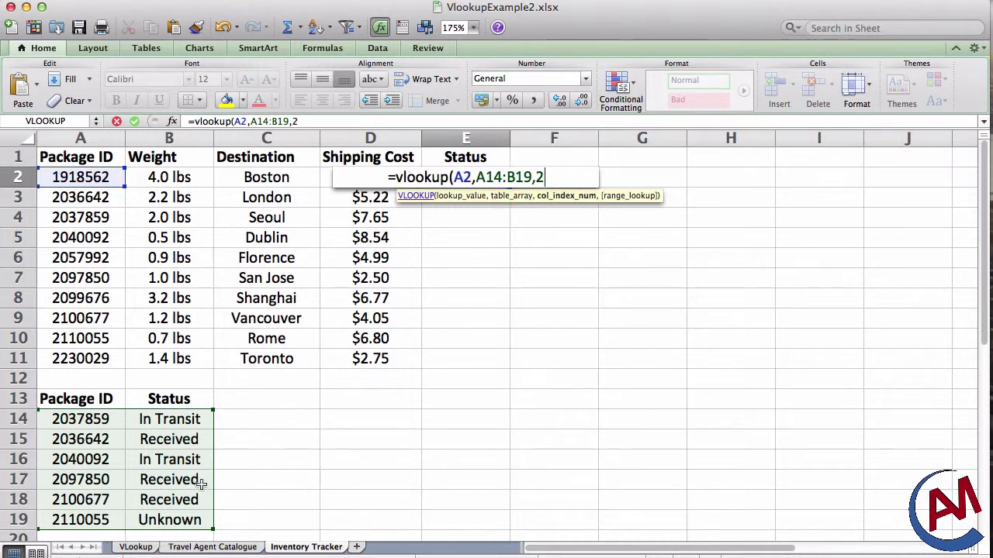
{"action": "type", "text": ","}
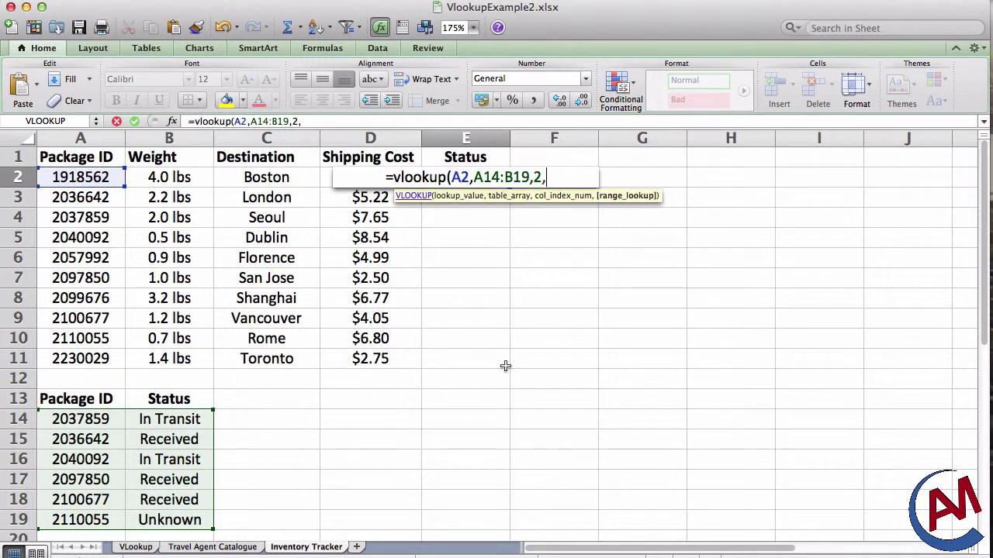
{"action": "type", "text": "false)"}
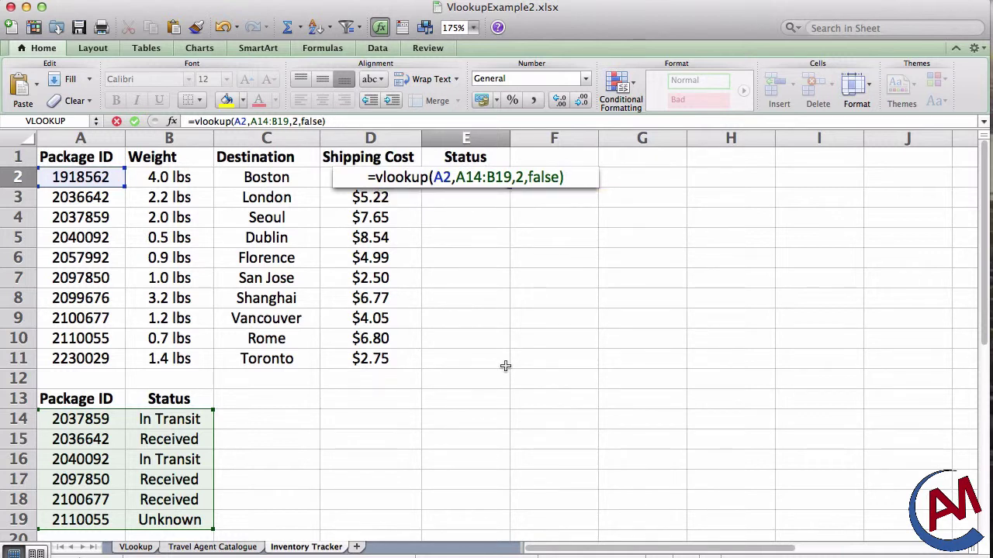
{"action": "key", "text": "Return"}
Check the VLOOKUP formula in E2 against package ID cell A2 and the empty Status cells below
{"action": "left_click", "coordinate": [469, 178]}
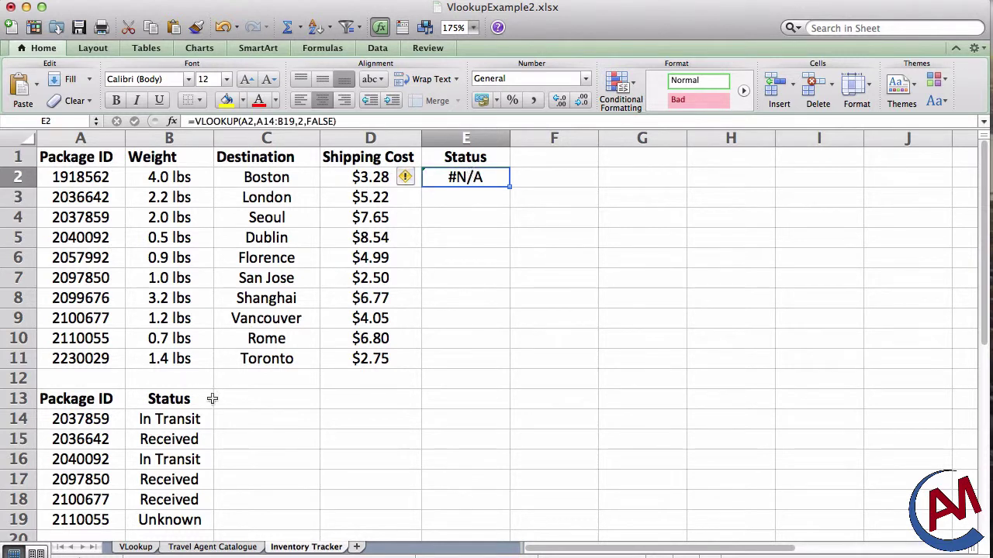
{"action": "left_click", "coordinate": [64, 181]}
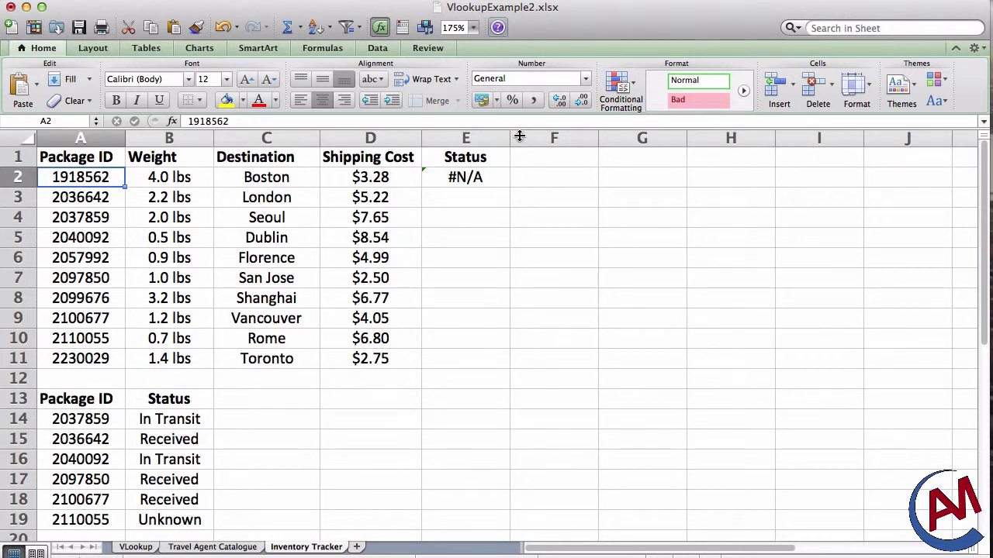
{"action": "left_click", "coordinate": [475, 179]}
{"action": "left_click", "coordinate": [480, 284]}
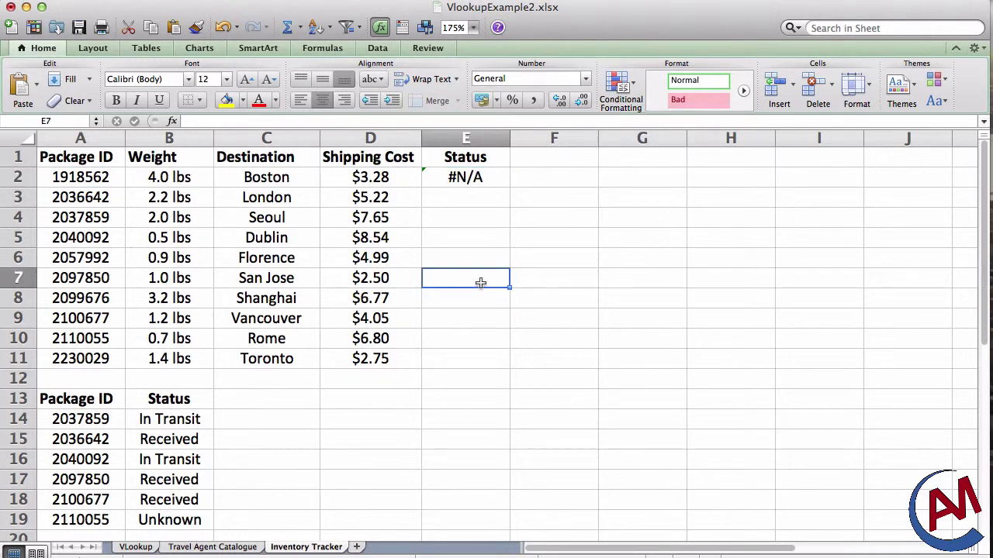
{"action": "left_click", "coordinate": [471, 200]}
{"action": "left_click", "coordinate": [470, 180]}
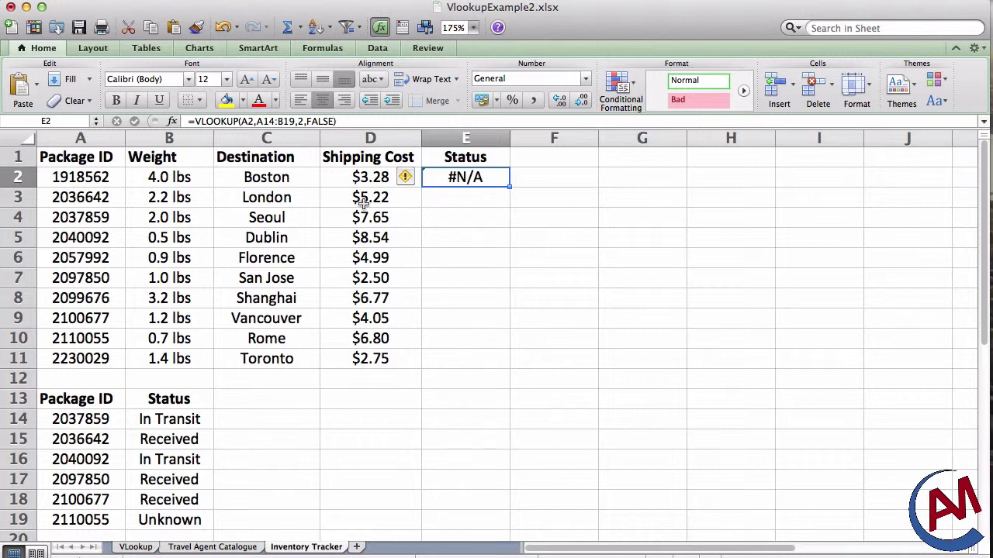
Make the lookup range in E2's VLOOKUP formula absolute, so that it reads =VLOOKUP(A2,$A$14:$B$19,2,FALSE)
{"action": "left_click", "coordinate": [245, 122]}
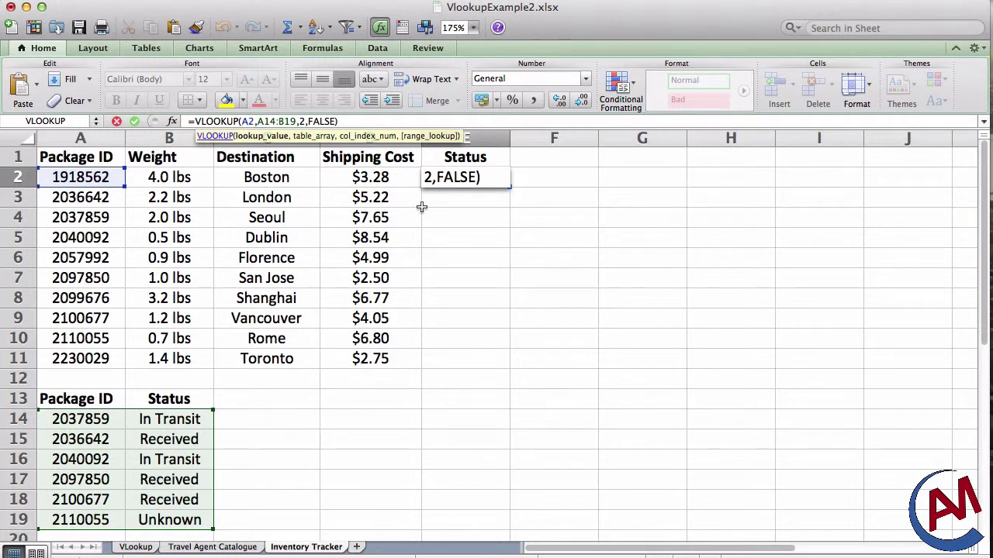
{"action": "key", "text": "Left"}
{"action": "key", "text": "Left"}
{"action": "key", "text": "Left"}
{"action": "key", "text": "Left"}
{"action": "key", "text": "Left"}
{"action": "key", "text": "Left"}
{"action": "key", "text": "Left"}
{"action": "key", "text": "Left"}
{"action": "key", "text": "Left"}
{"action": "key", "text": "Left"}
{"action": "key", "text": "Left"}
{"action": "key", "text": "Left"}
{"action": "key", "text": "Left"}
{"action": "key", "text": "Left"}
{"action": "key", "text": "Left"}
{"action": "key", "text": "Left"}
{"action": "key", "text": "Left"}
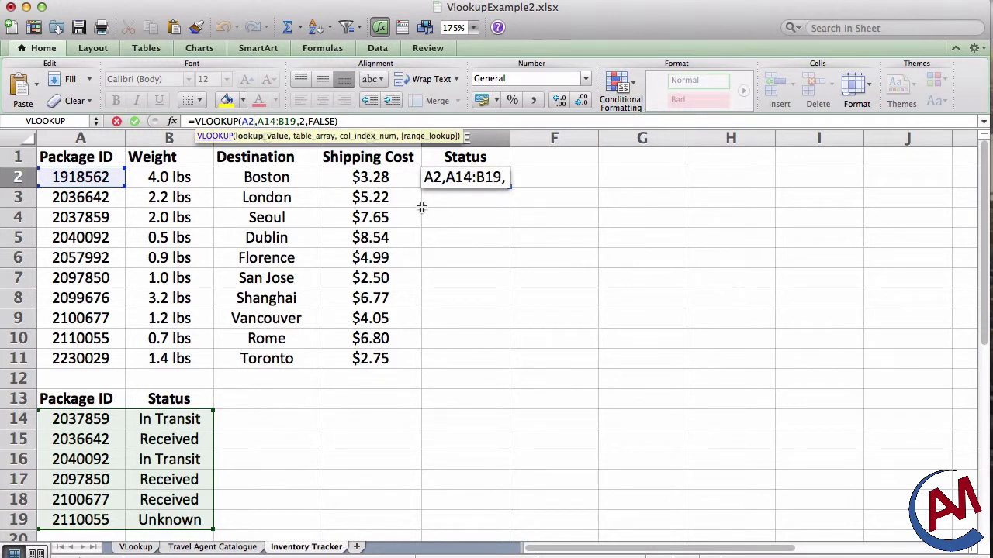
{"action": "key", "text": "Right"}
{"action": "type", "text": "$"}
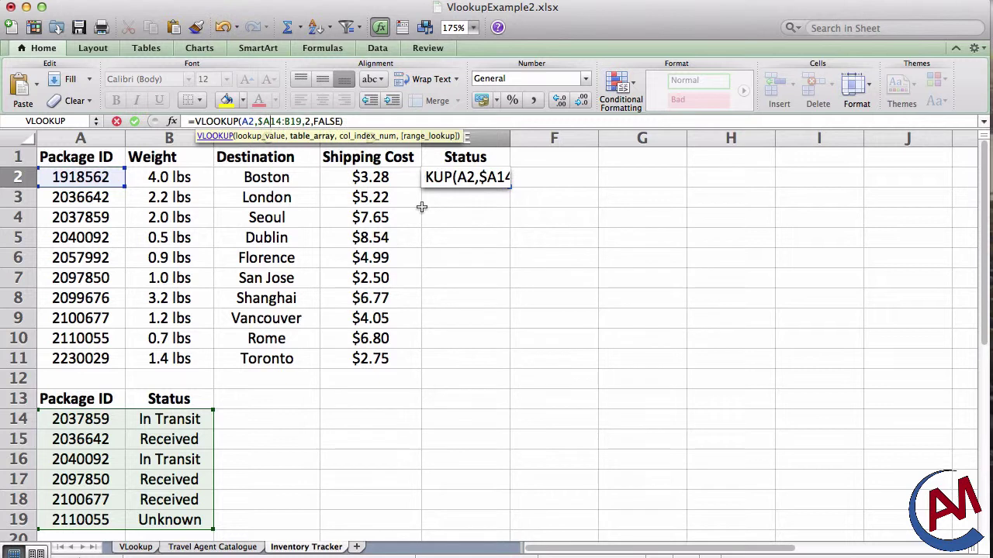
{"action": "key", "text": "Right"}
{"action": "key", "text": "Right"}
{"action": "type", "text": "$"}
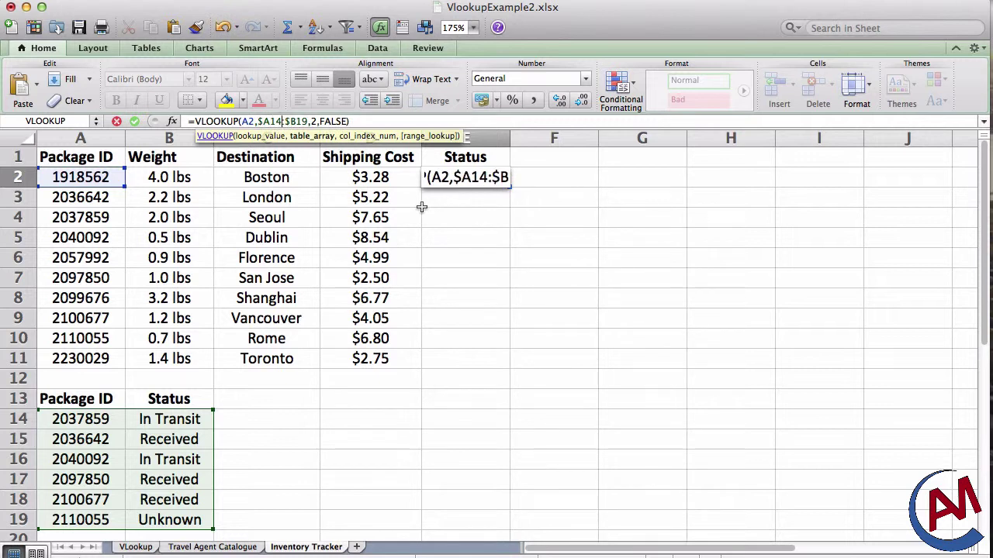
{"action": "key", "text": "Left"}
{"action": "key", "text": "Left"}
{"action": "key", "text": "Left"}
{"action": "key", "text": "Left"}
{"action": "type", "text": "$"}
{"action": "key", "text": "Right"}
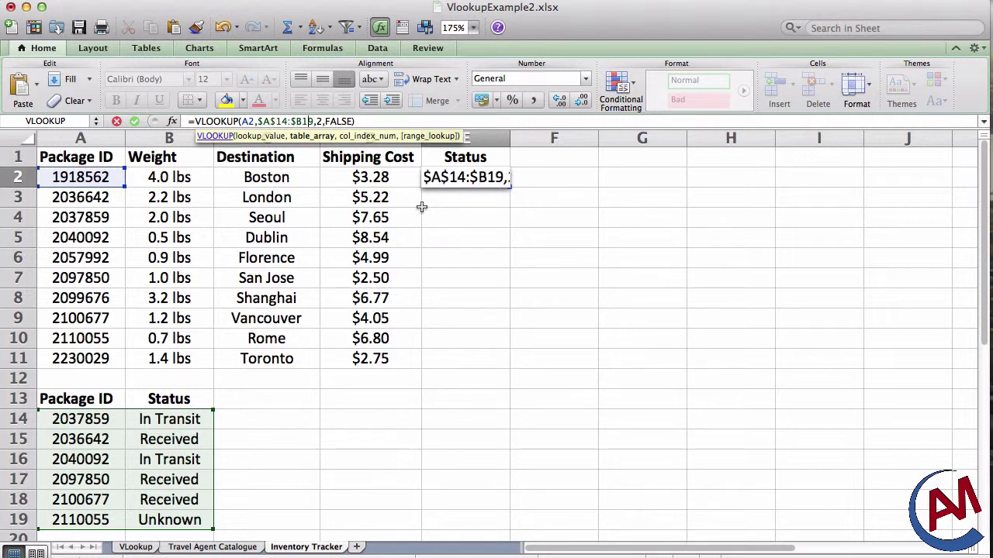
{"action": "type", "text": "$"}
{"action": "key", "text": "Right"}
{"action": "key", "text": "Right"}
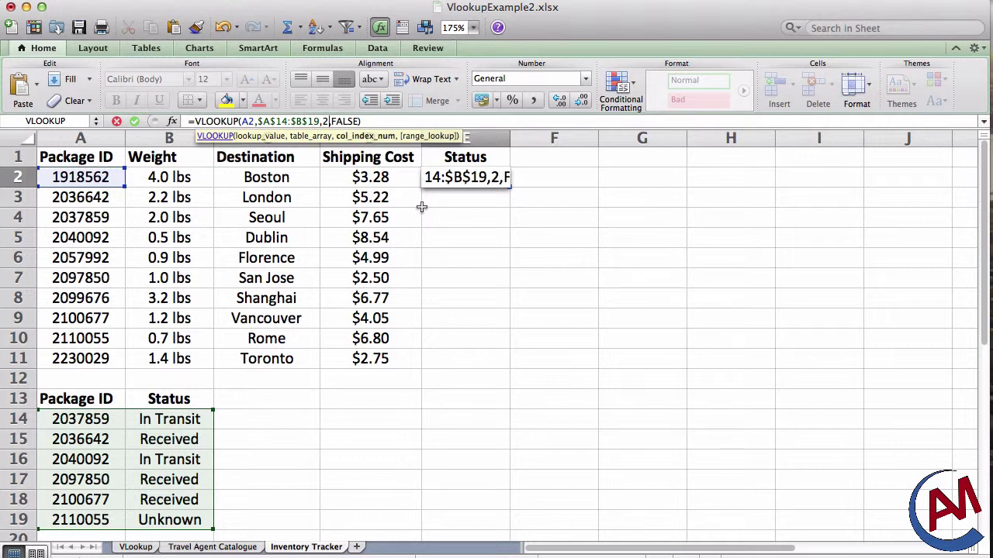
{"action": "key", "text": "Right"}
{"action": "key", "text": "Return"}
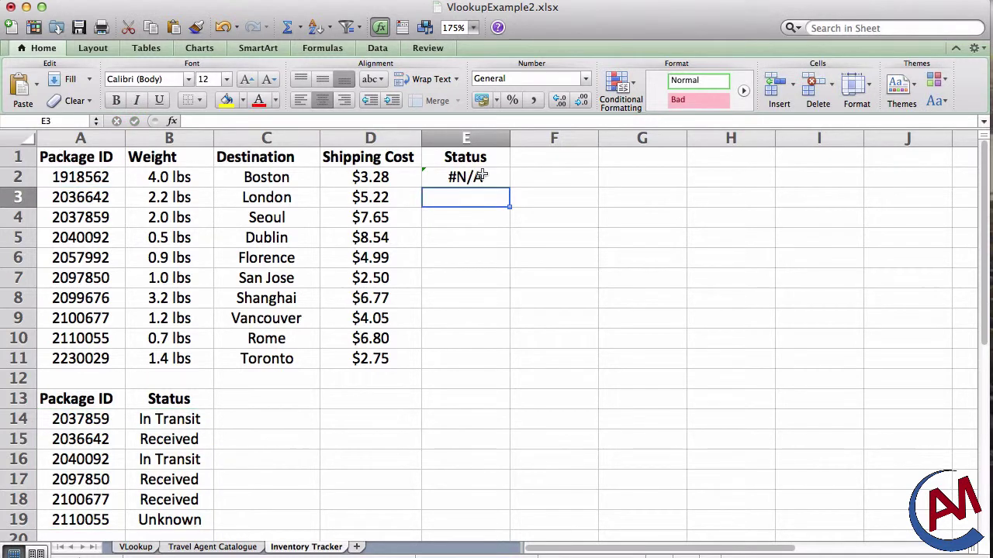
Fill the VLOOKUP formula from E2 down through E11 to cover every package in the Status column
{"action": "left_click", "coordinate": [479, 176]}
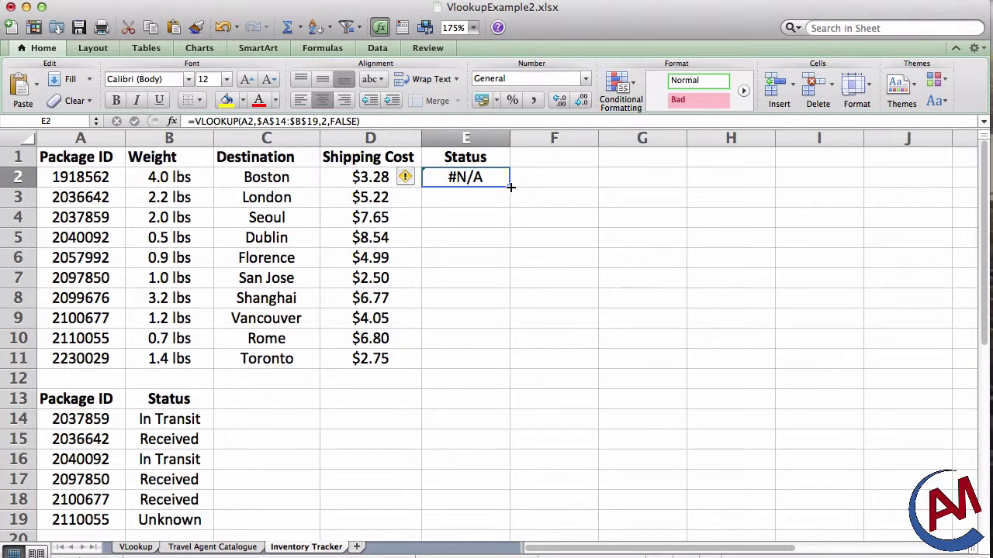
{"action": "left_click_drag", "start_coordinate": [510, 187], "coordinate": [501, 361]}
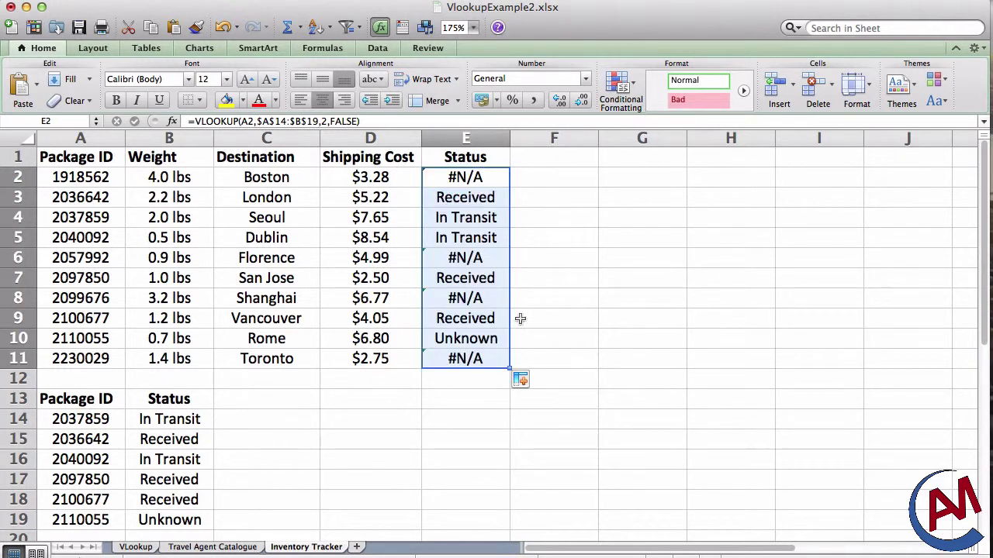
{"action": "left_click", "coordinate": [547, 299]}
Check the filled Status cells in E3:E10 and their formulas against the Package ID and Status list in A13:B19
{"action": "left_click", "coordinate": [460, 201]}
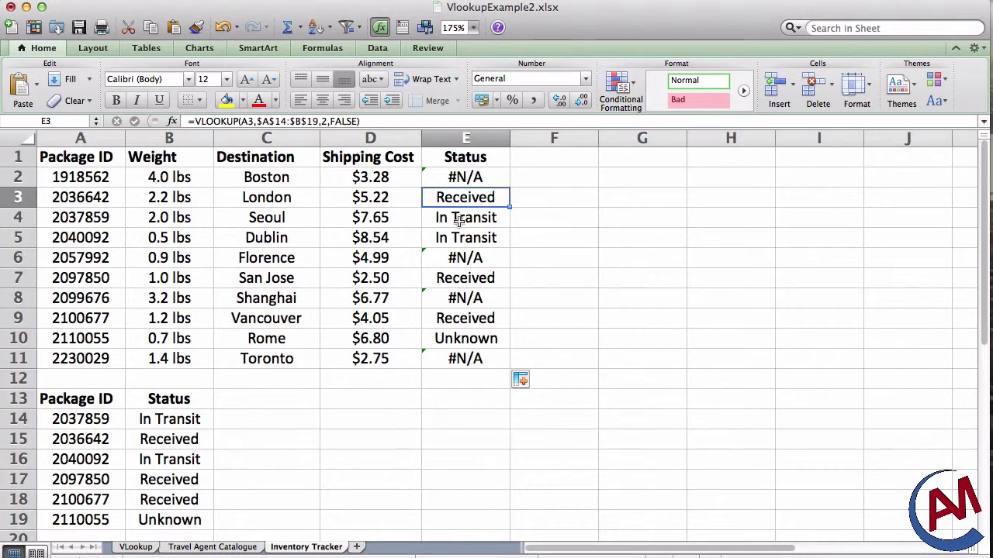
{"action": "left_click", "coordinate": [459, 219]}
{"action": "left_click", "coordinate": [458, 239]}
{"action": "left_click", "coordinate": [463, 279]}
{"action": "left_click", "coordinate": [460, 320]}
{"action": "left_click", "coordinate": [462, 340]}
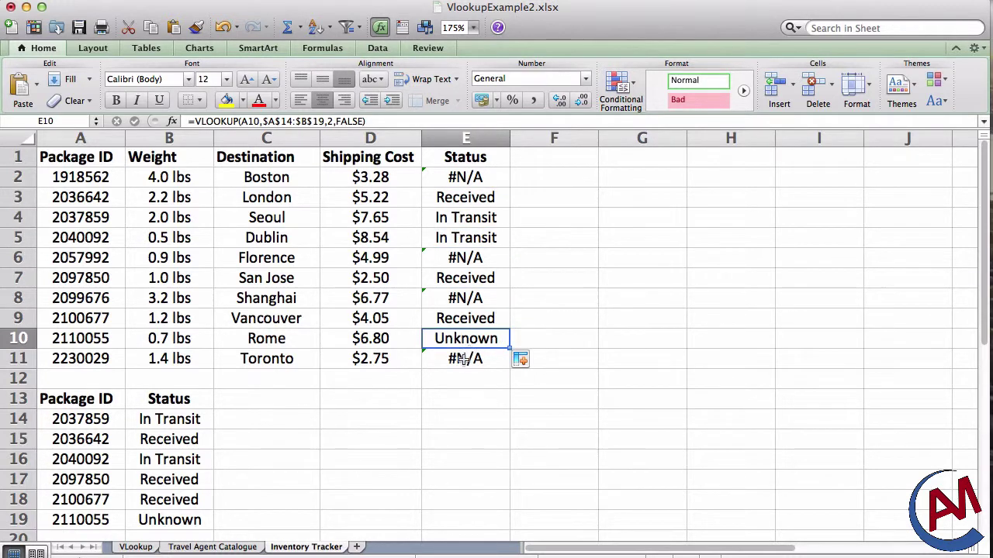
{"action": "scroll", "coordinate": [379, 394], "scroll_direction": "down", "scroll_amount": 3}
{"action": "scroll", "coordinate": [378, 396], "scroll_direction": "up", "scroll_amount": 3}
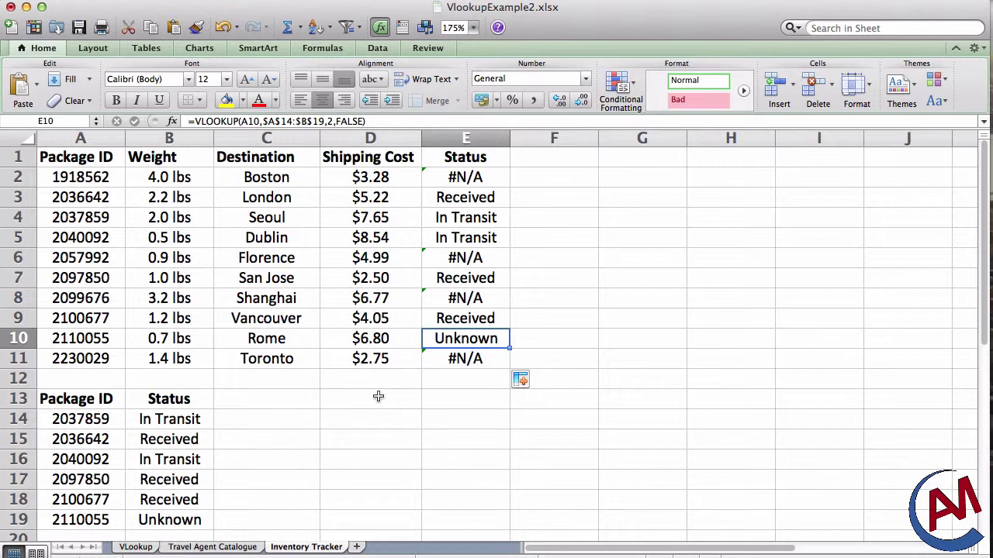
{"action": "scroll", "coordinate": [310, 437], "scroll_direction": "down", "scroll_amount": 2}
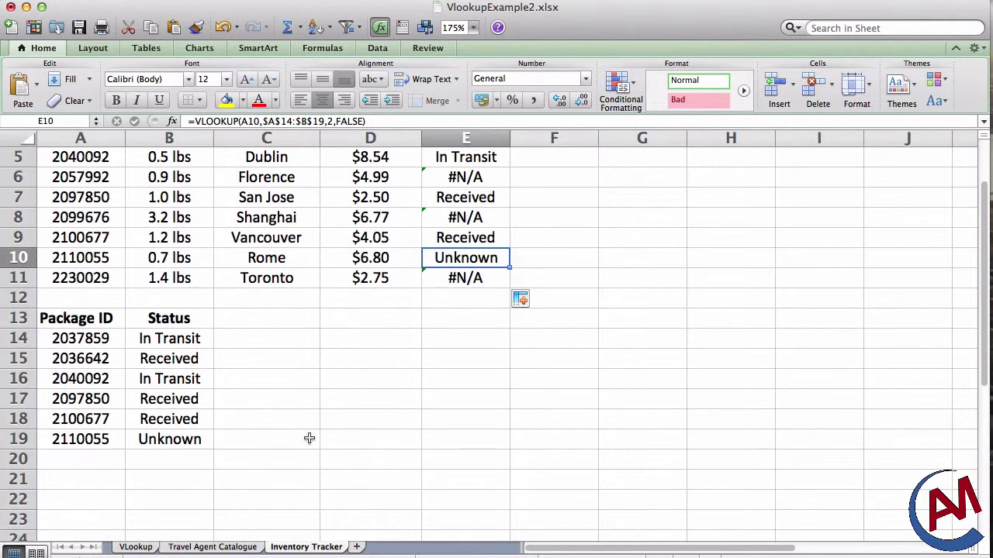
{"action": "scroll", "coordinate": [310, 439], "scroll_direction": "up", "scroll_amount": 2}
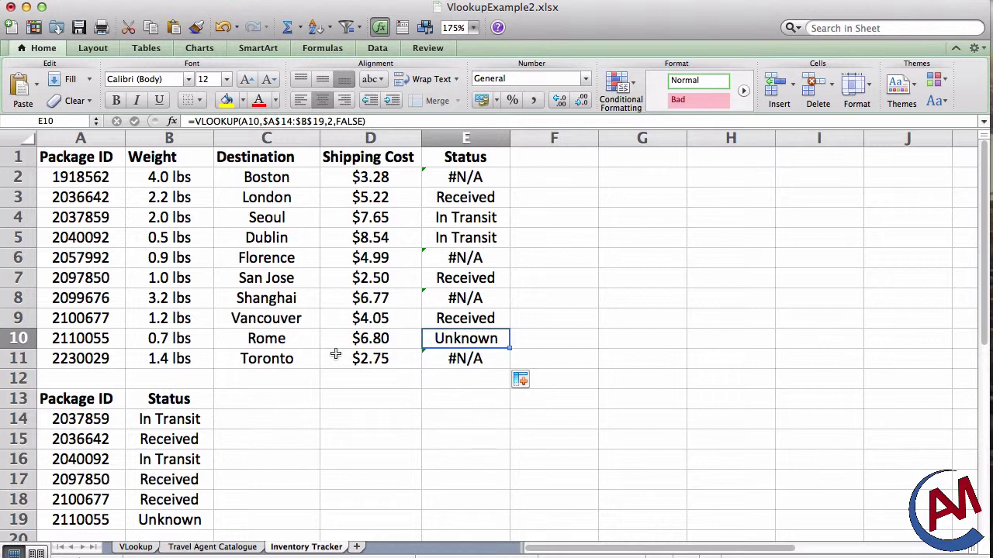
{"action": "left_click", "coordinate": [487, 194]}
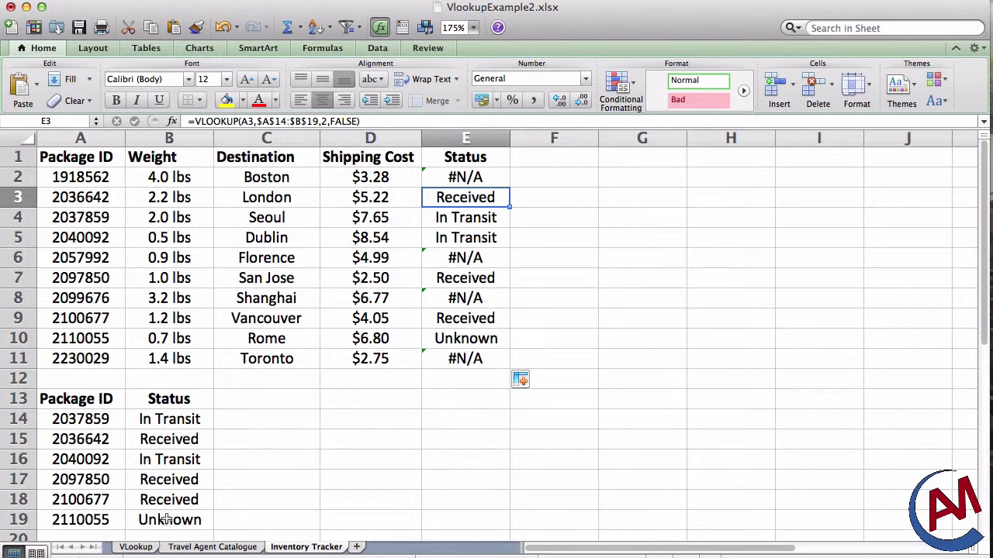
Review the VLookup and Travel Agent Catalogue sheets, and return to the Inventory Tracker sheet
{"action": "left_click", "coordinate": [139, 547]}
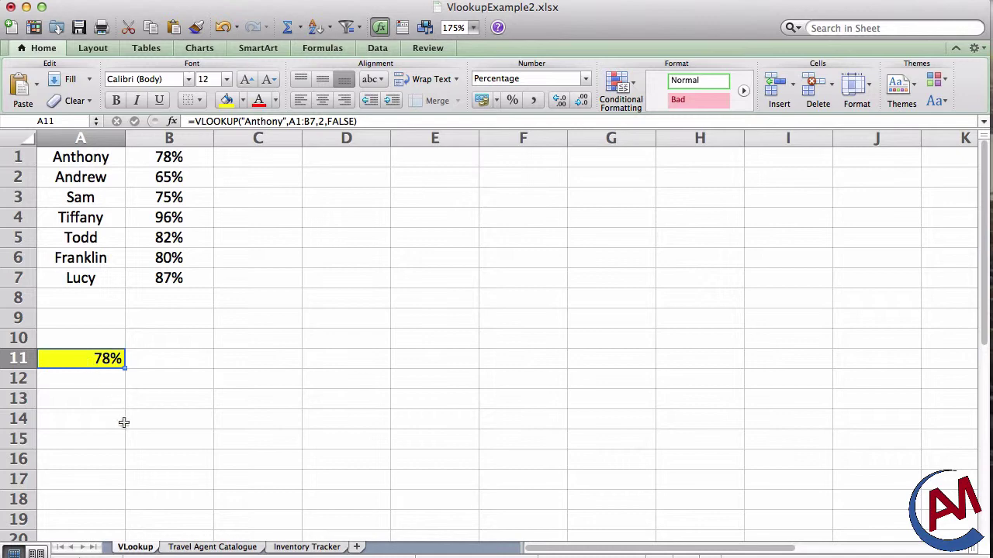
{"action": "left_click", "coordinate": [211, 548]}
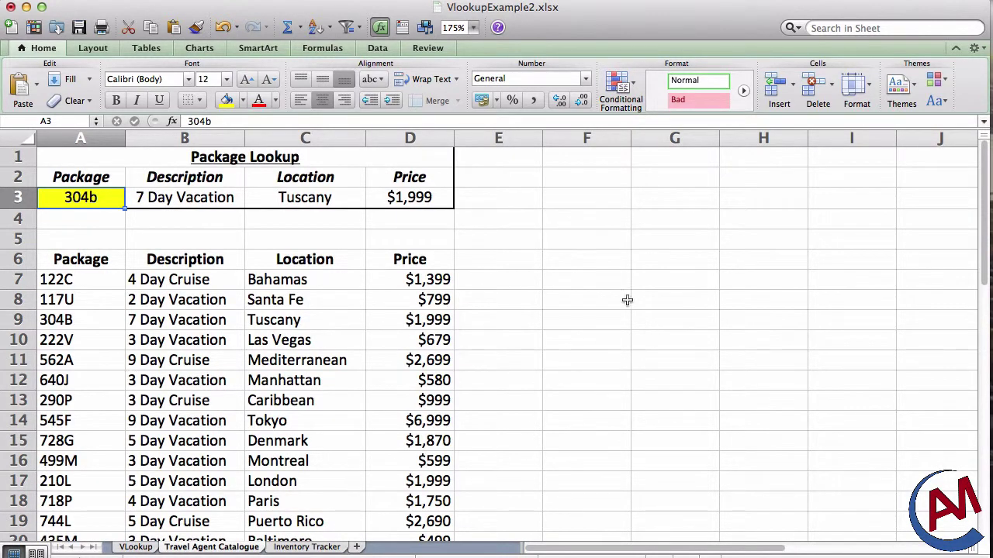
{"action": "scroll", "coordinate": [500, 399], "scroll_direction": "down", "scroll_amount": 5}
{"action": "scroll", "coordinate": [490, 410], "scroll_direction": "up", "scroll_amount": 5}
{"action": "left_click", "coordinate": [318, 548]}
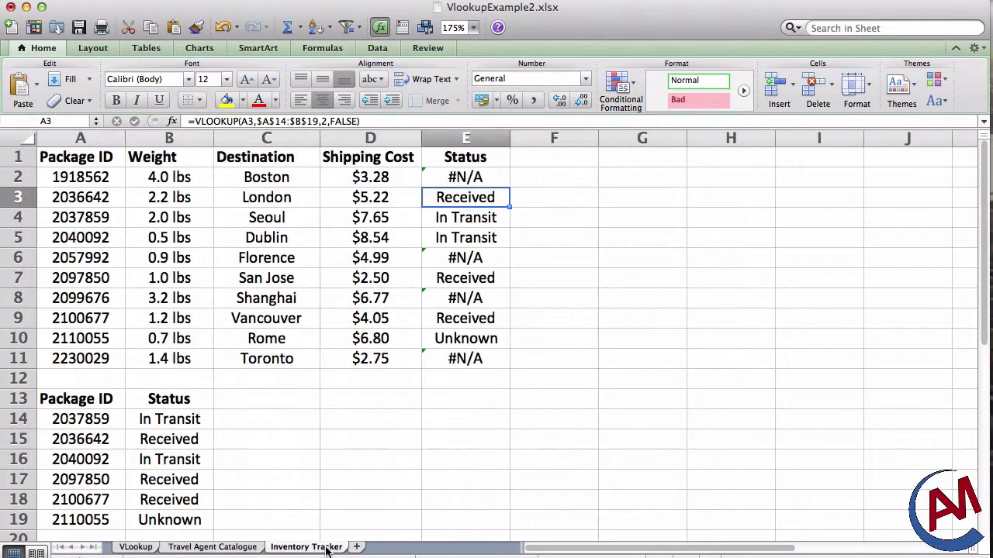